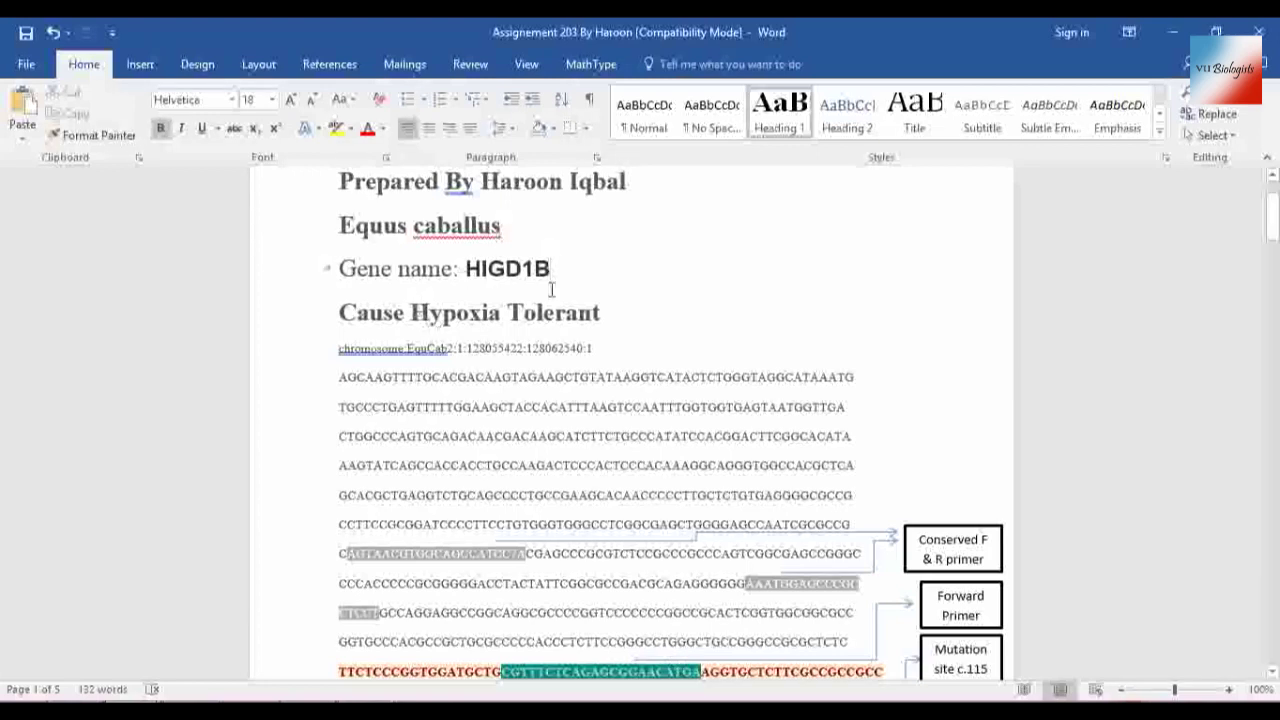
Select the gene name HIGD1B briefly, then clear the selection
{"action": "left_click", "coordinate": [603, 316]}
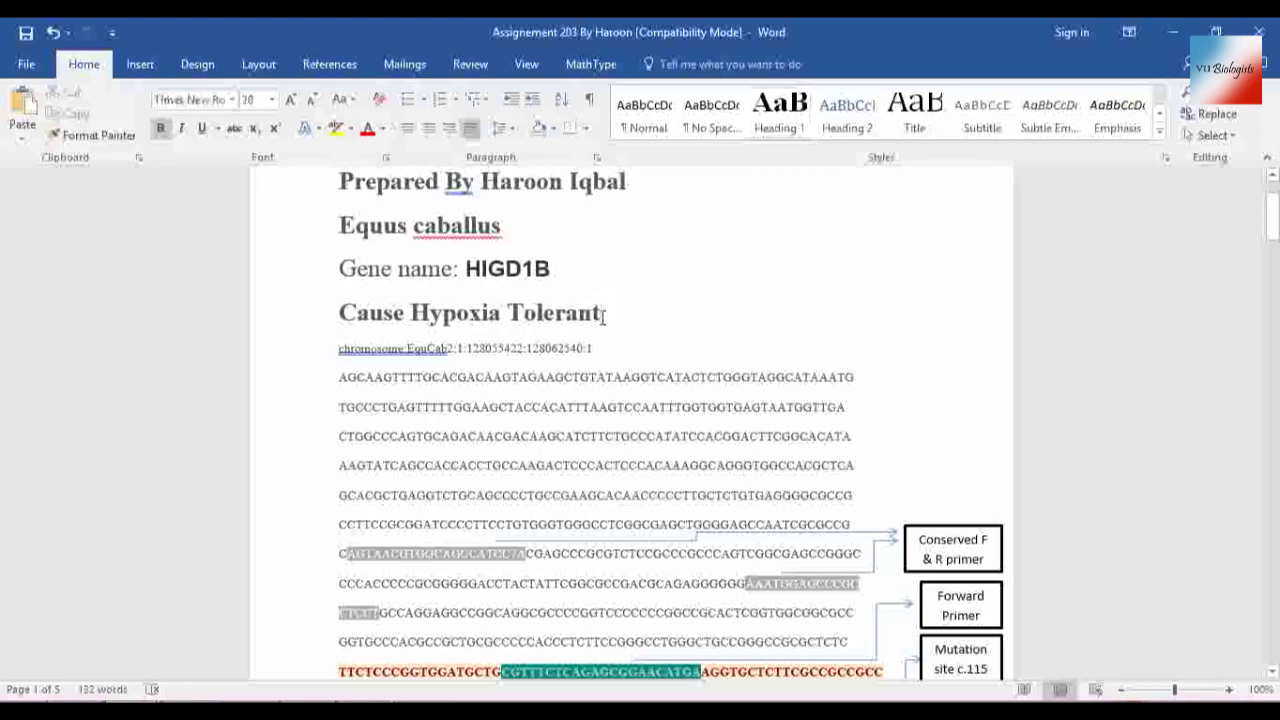
{"action": "left_click", "coordinate": [478, 270]}
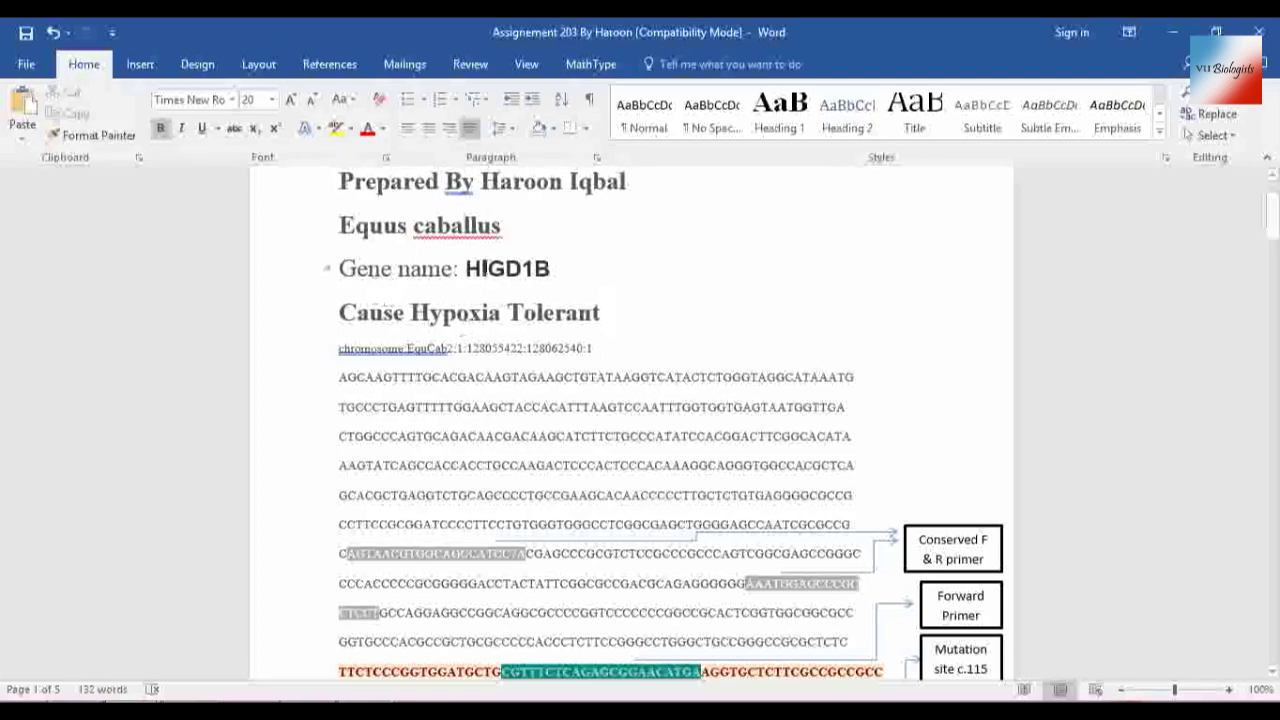
{"action": "left_click_drag", "start_coordinate": [555, 266], "coordinate": [472, 276]}
{"action": "left_click", "coordinate": [523, 272]}
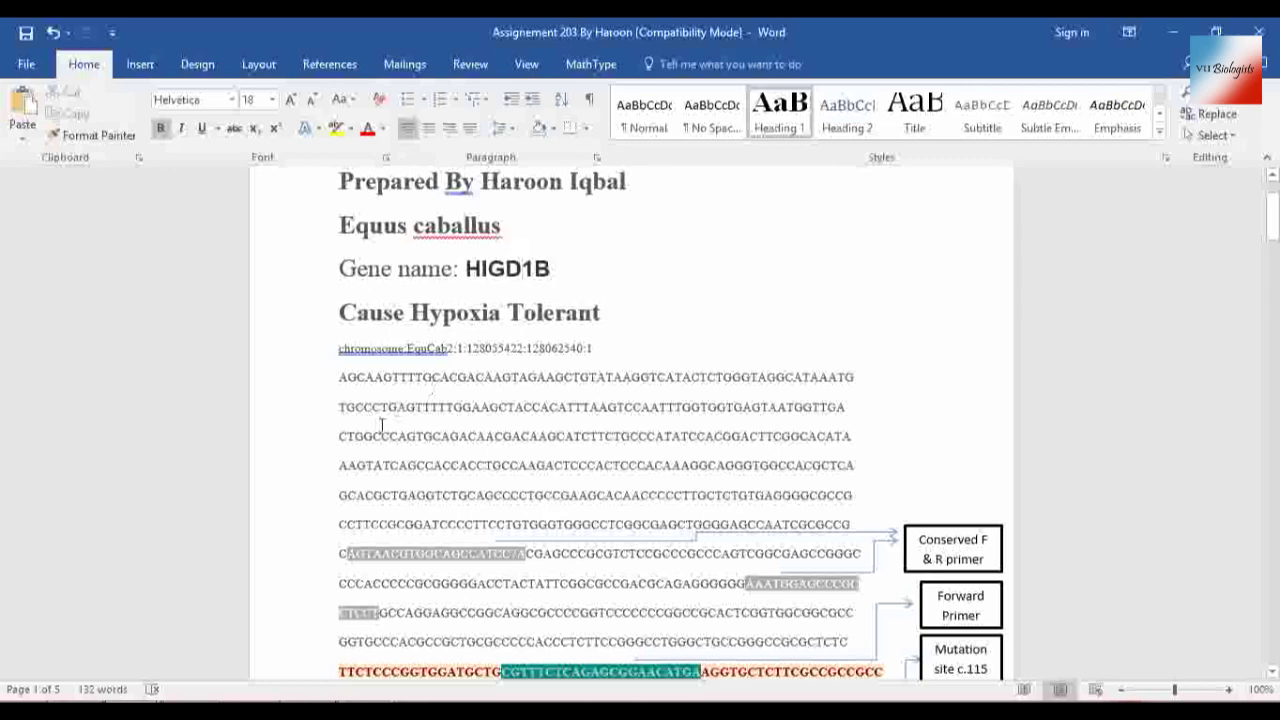
{"action": "left_click", "coordinate": [427, 377]}
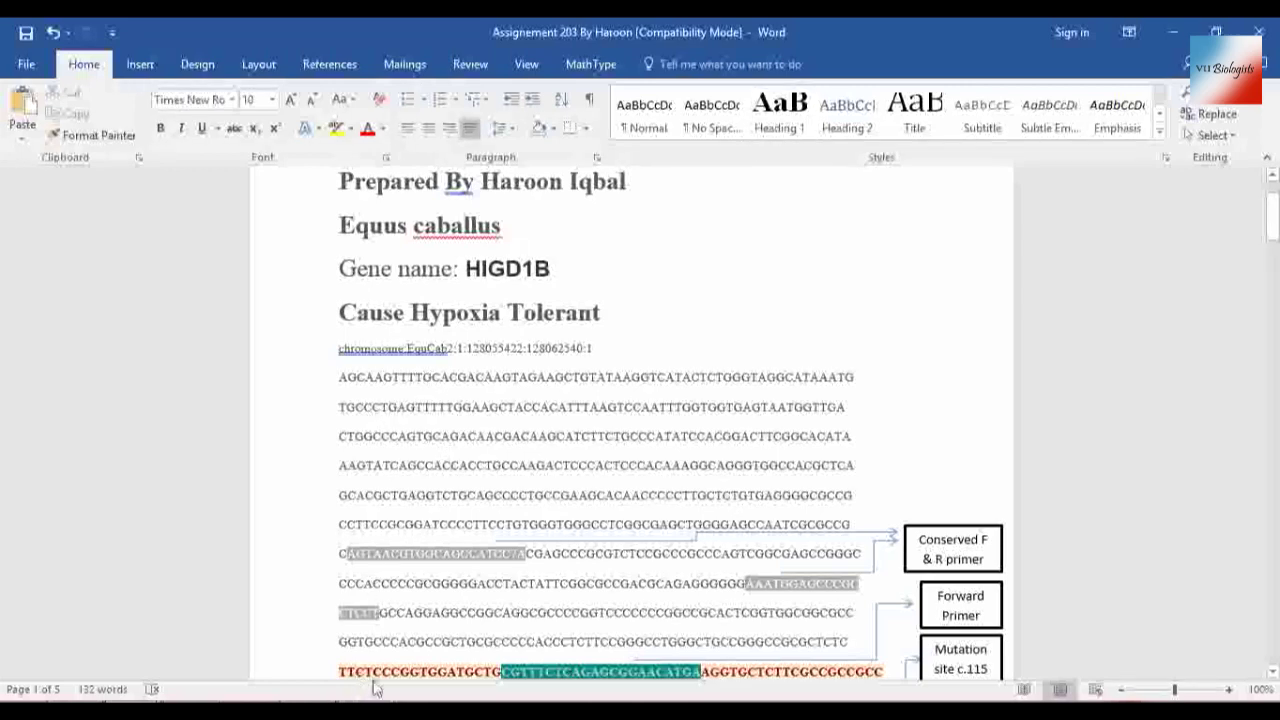
Load the NCBI home page in the browser tab
{"action": "mouse_move", "coordinate": [367, 711]}
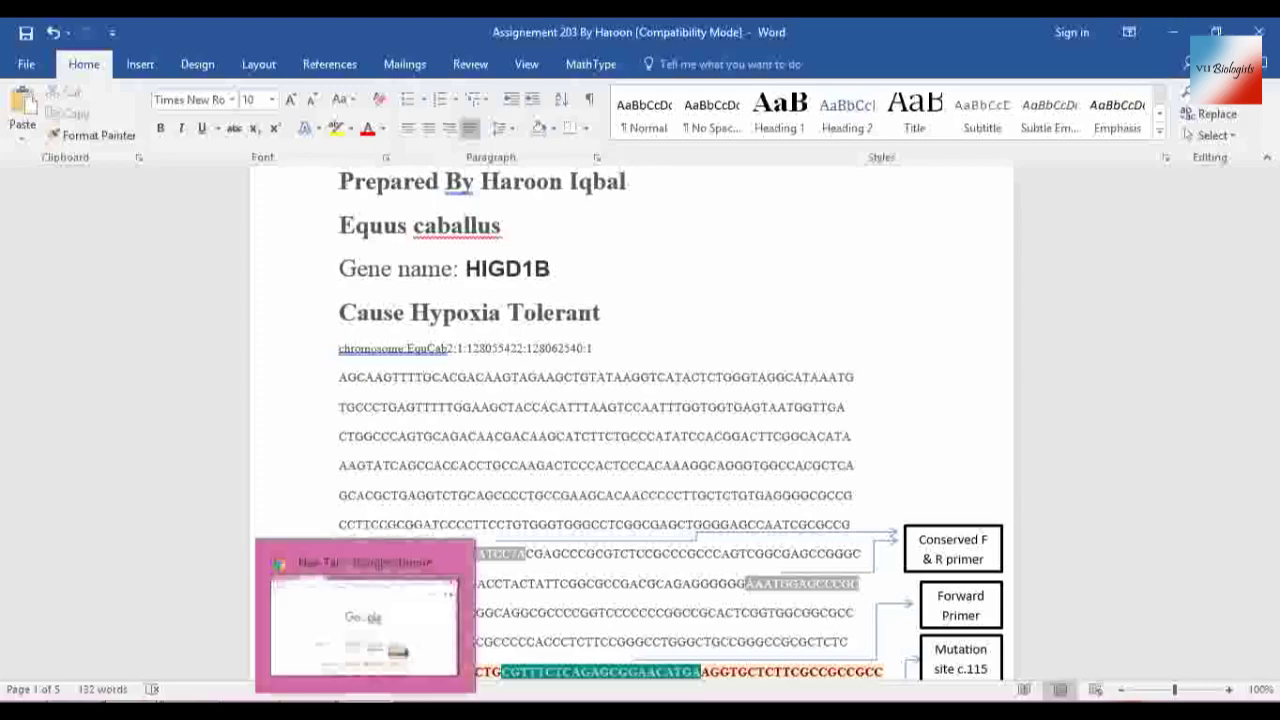
{"action": "left_click", "coordinate": [365, 615]}
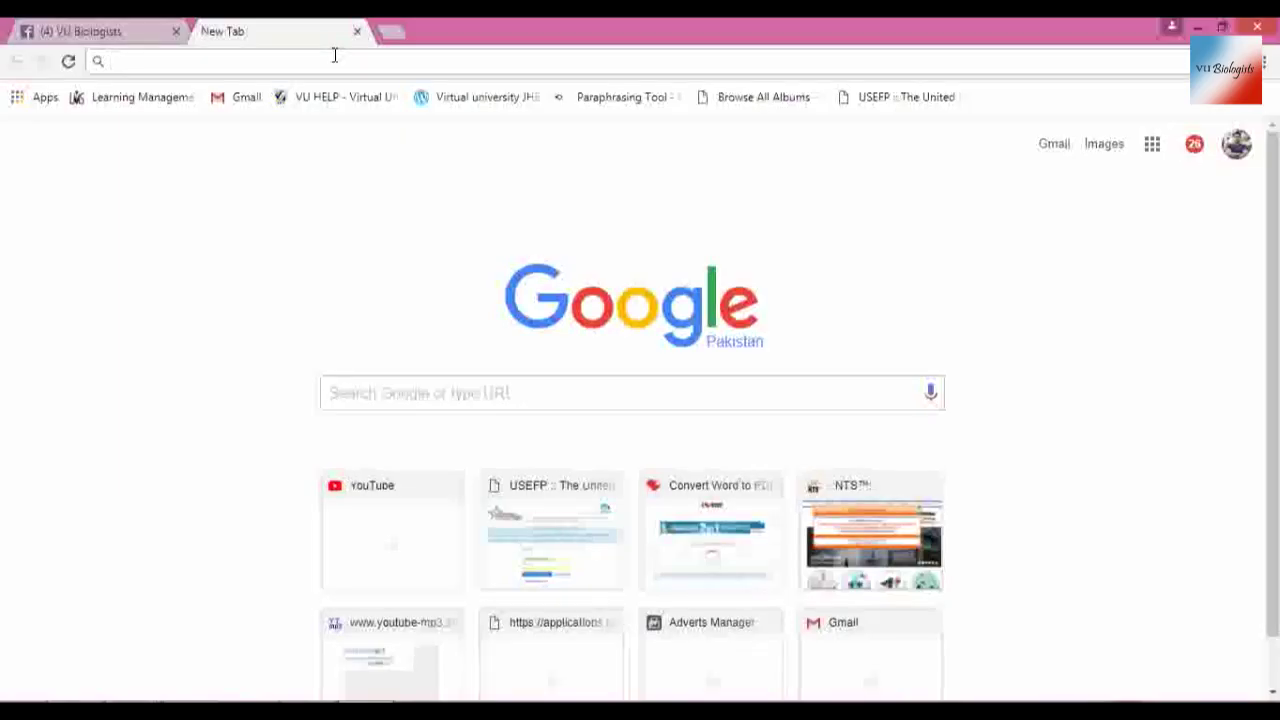
{"action": "type", "text": "ncbi.nlm.nih.gov/"}
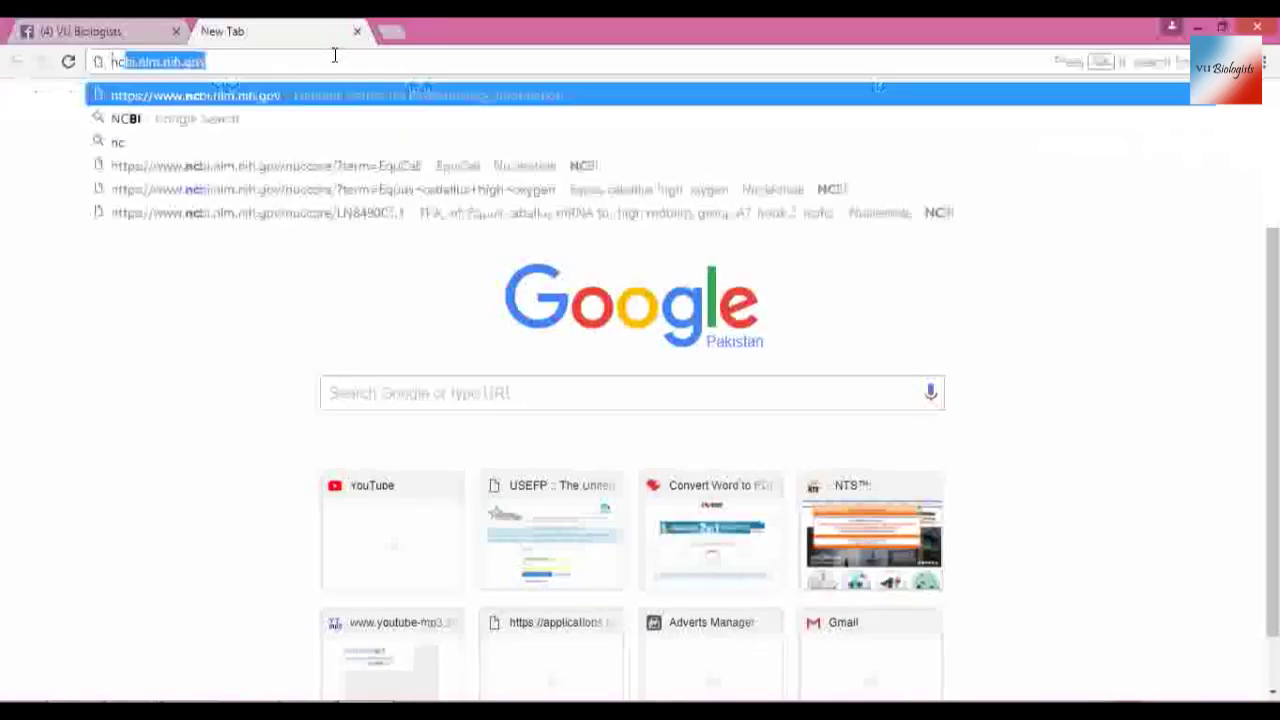
{"action": "key", "text": "End"}
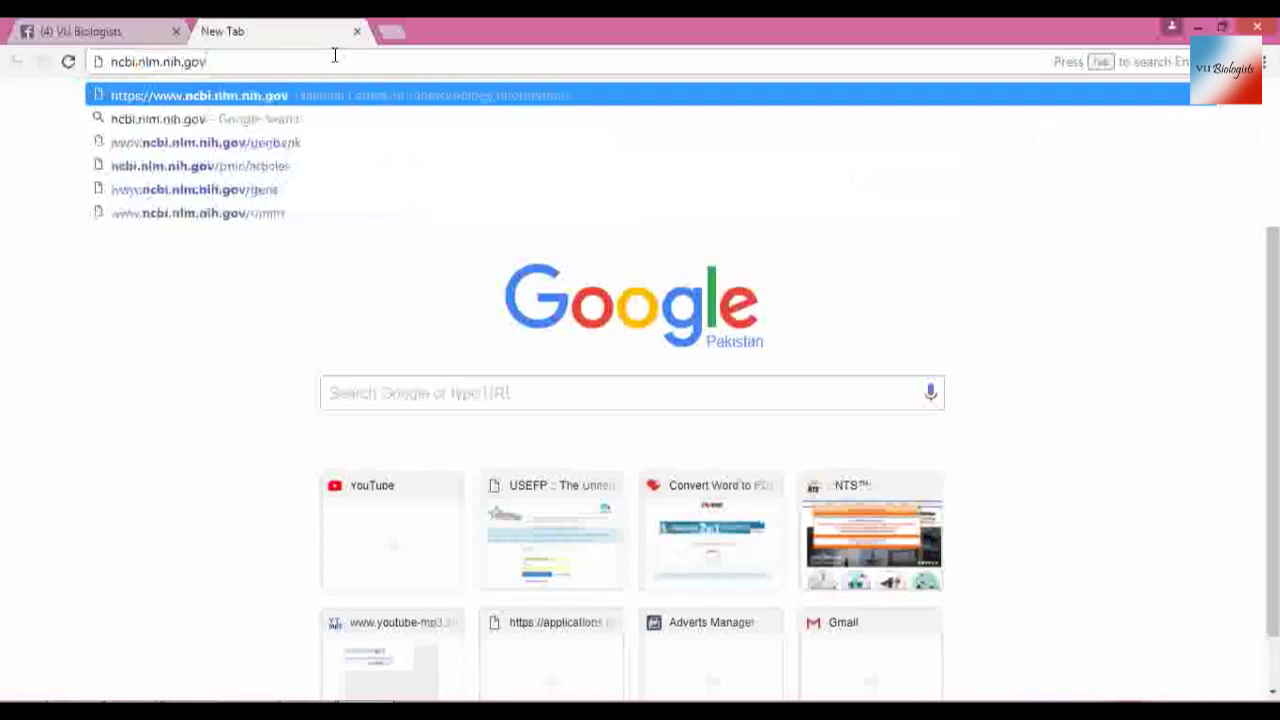
{"action": "key", "text": "Return"}
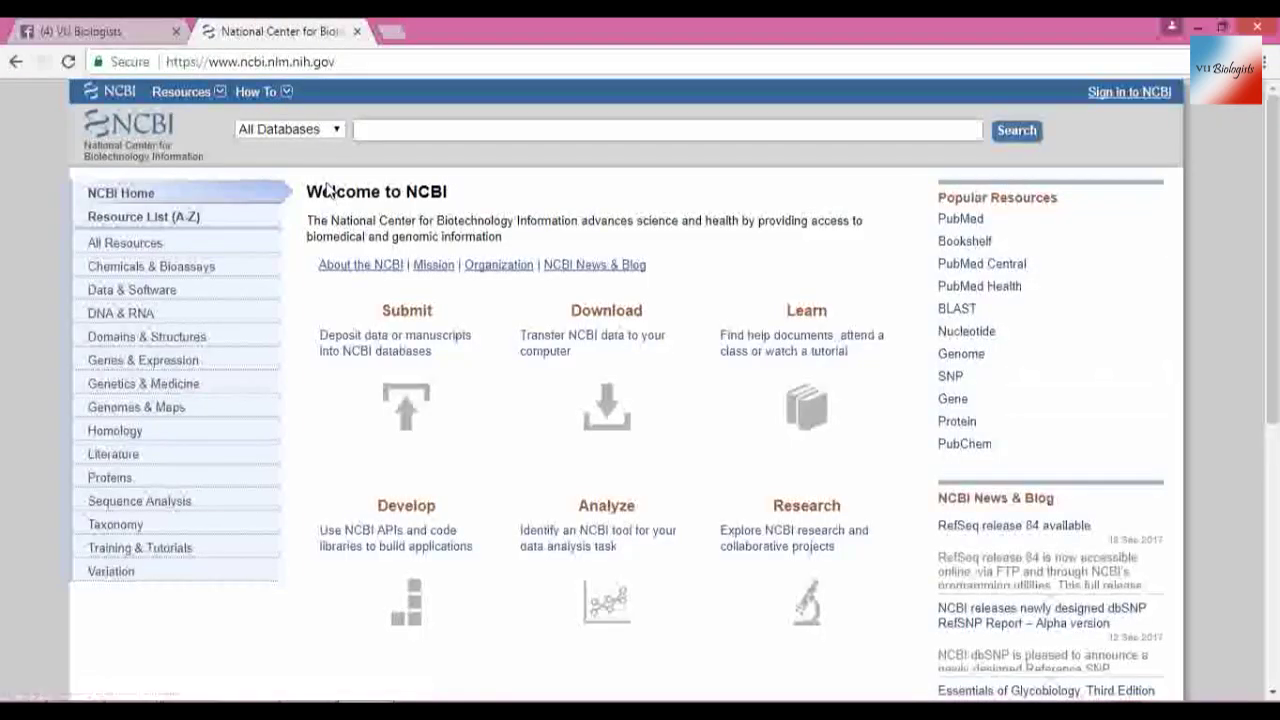
Search NCBI's Gene database for 'Horse hypoxia'
{"action": "left_click", "coordinate": [333, 133]}
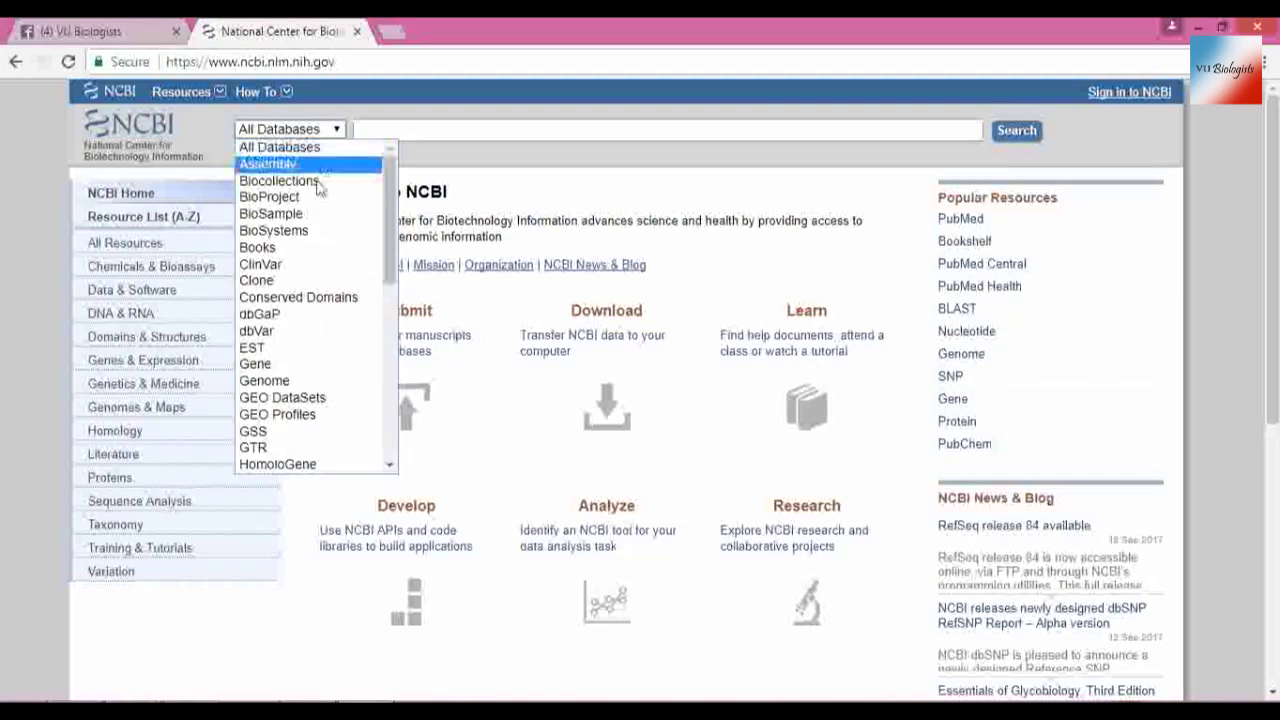
{"action": "left_click", "coordinate": [300, 366]}
{"action": "left_click", "coordinate": [411, 128]}
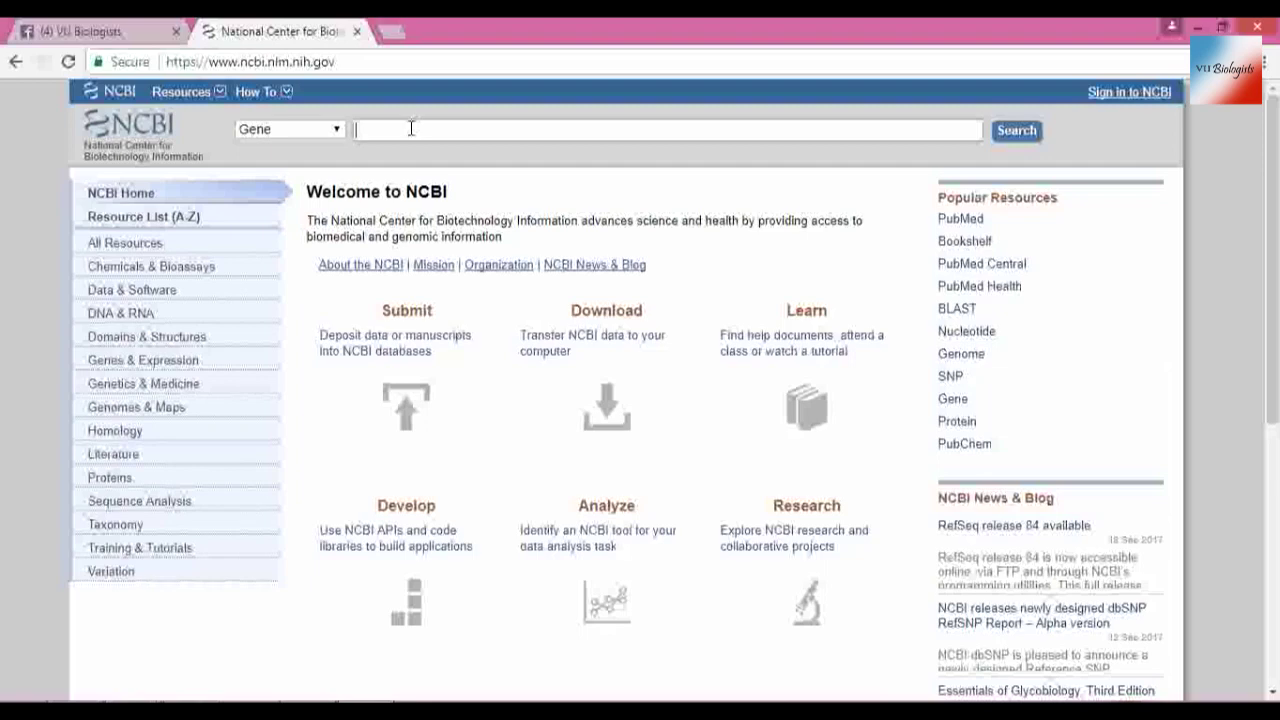
{"action": "type", "text": "Horse hypo"}
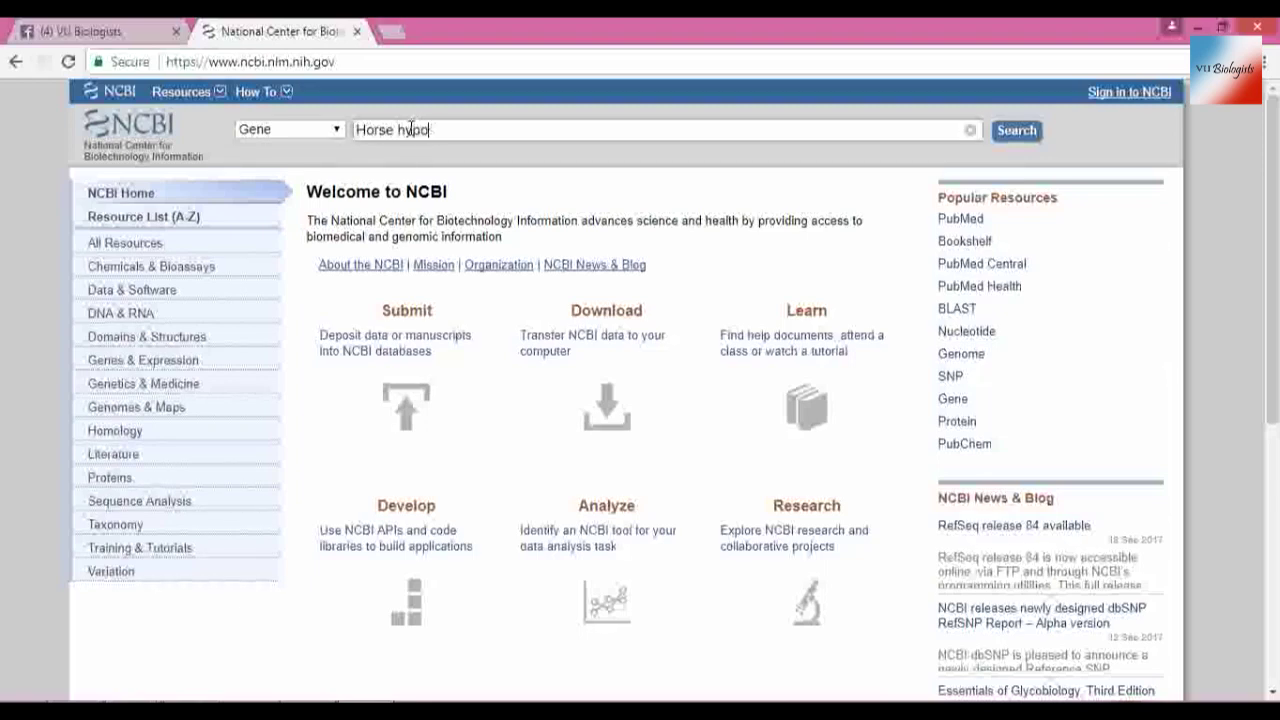
{"action": "type", "text": "xia"}
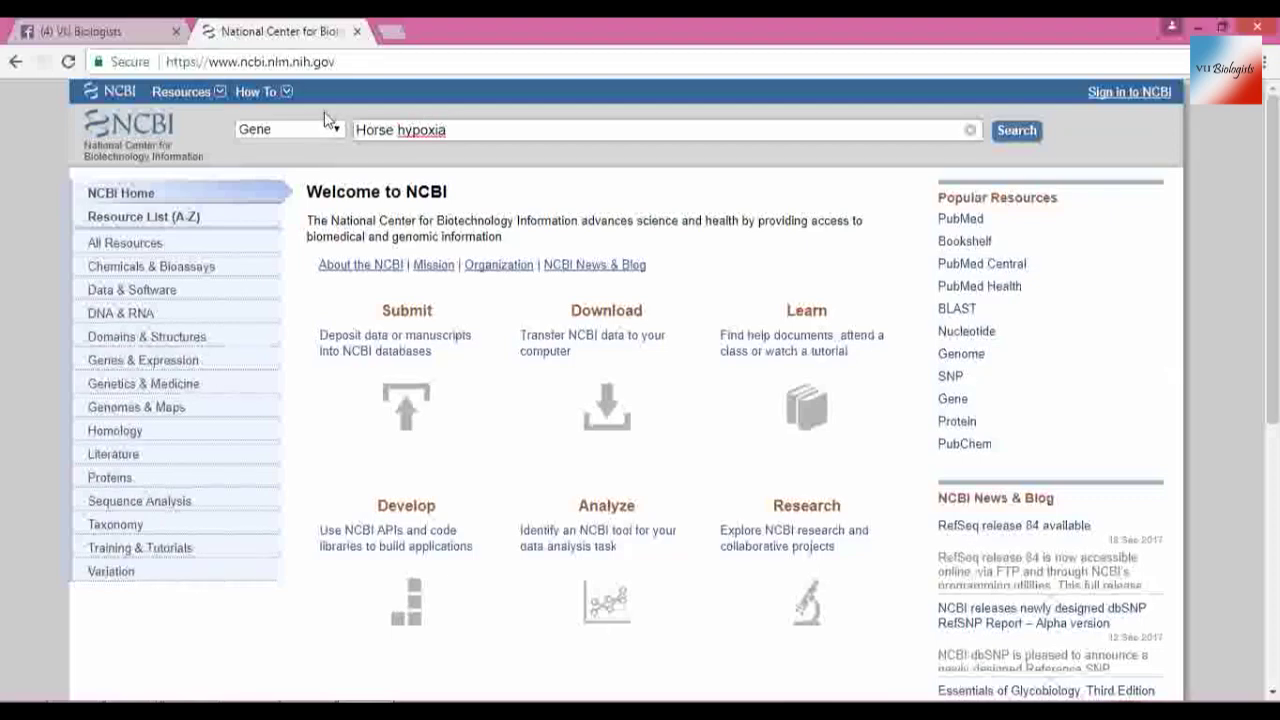
{"action": "key", "text": "Return"}
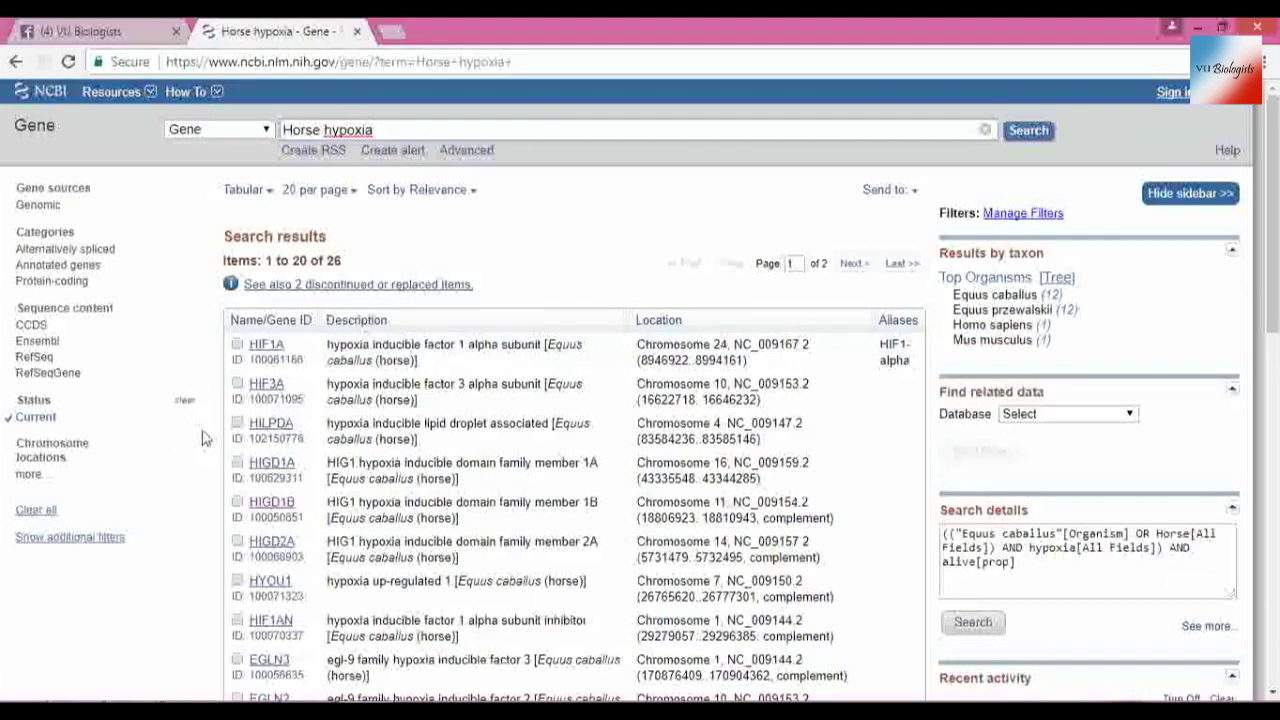
Open the horse HIGD1B gene record from the results and select HIGD1B in its heading
{"action": "scroll", "coordinate": [202, 438], "scroll_direction": "down", "scroll_amount": 1}
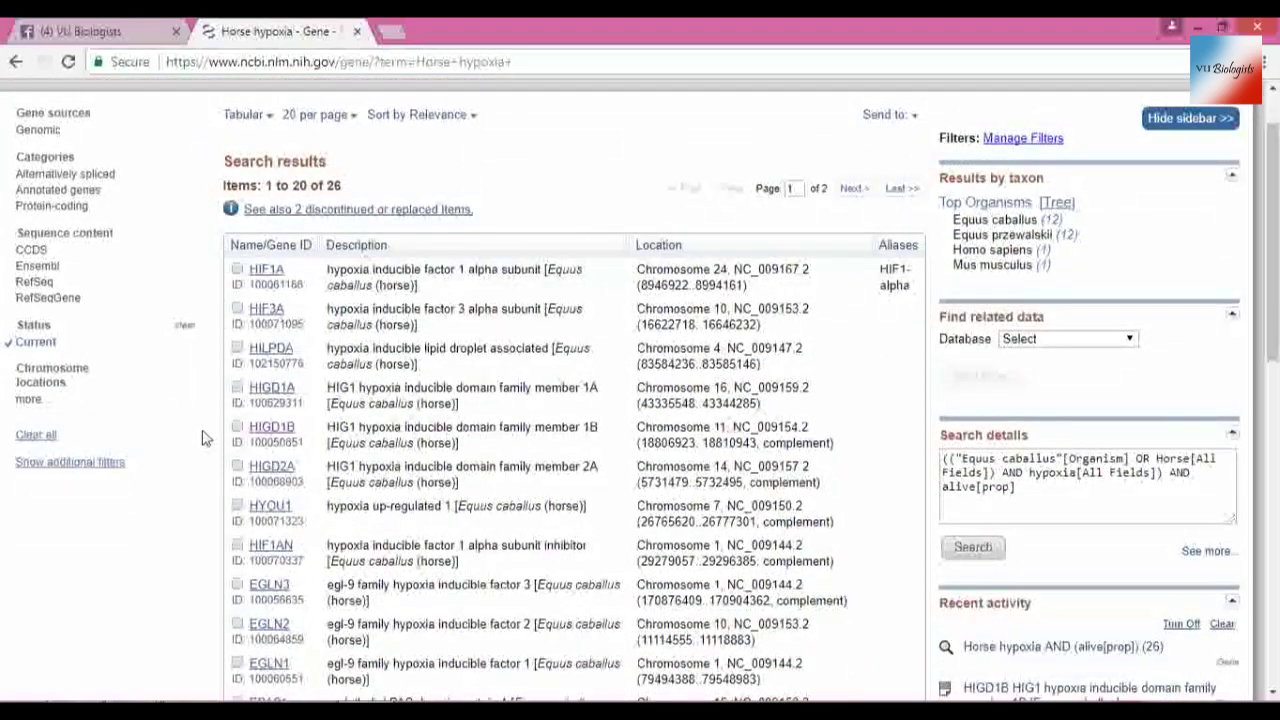
{"action": "left_click", "coordinate": [271, 432]}
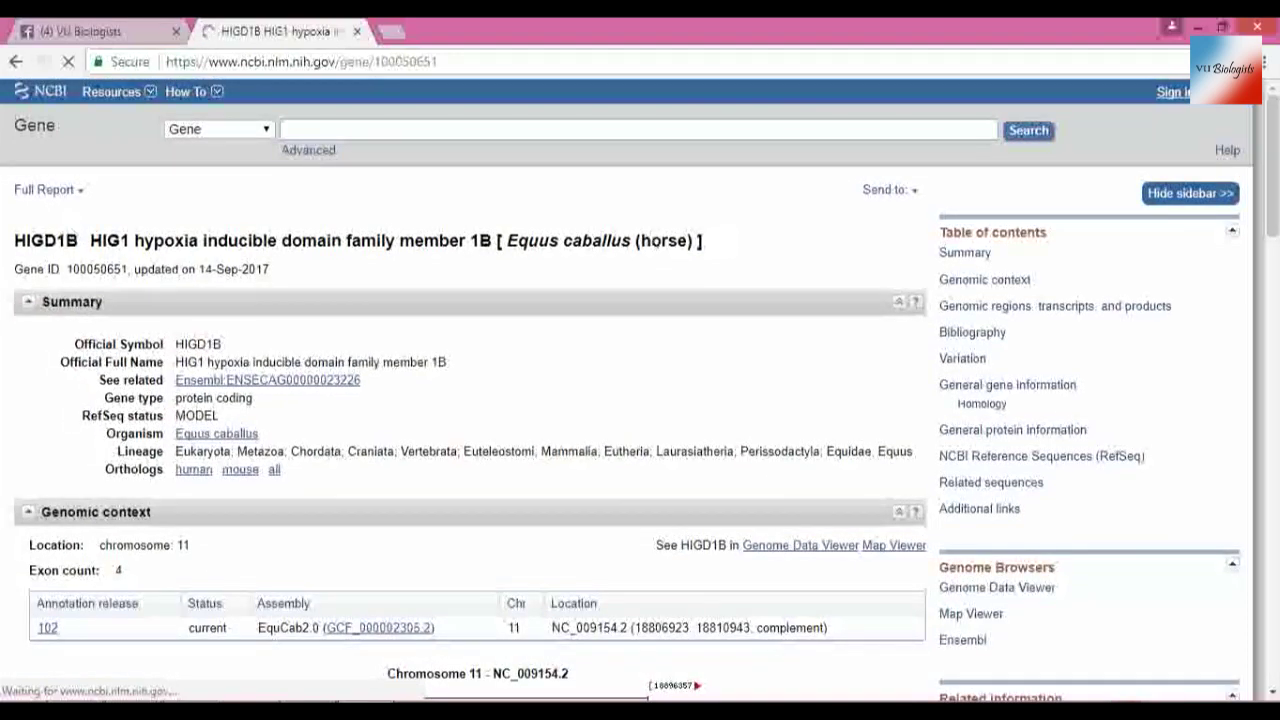
{"action": "left_click_drag", "start_coordinate": [14, 240], "coordinate": [100, 241]}
Clear the HIGD1B selection and scroll down the gene record toward its genomic regions
{"action": "left_click", "coordinate": [100, 241]}
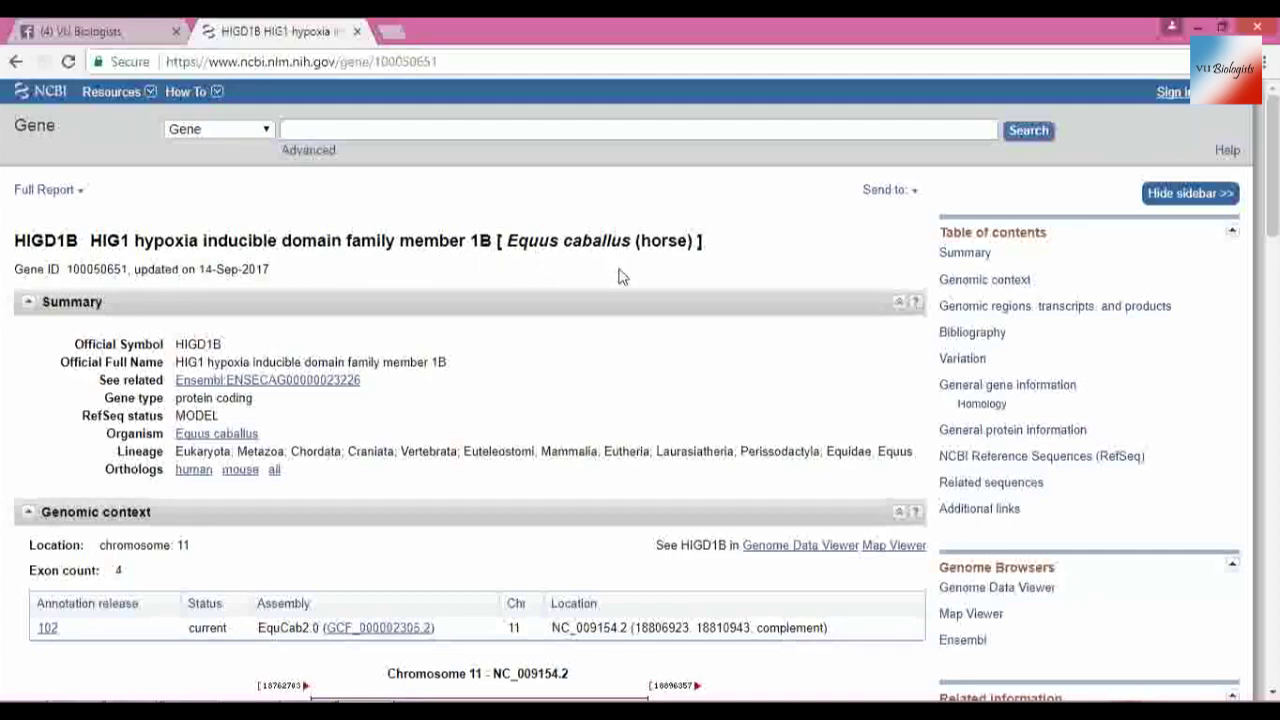
{"action": "scroll", "coordinate": [619, 276], "scroll_direction": "down", "scroll_amount": 3}
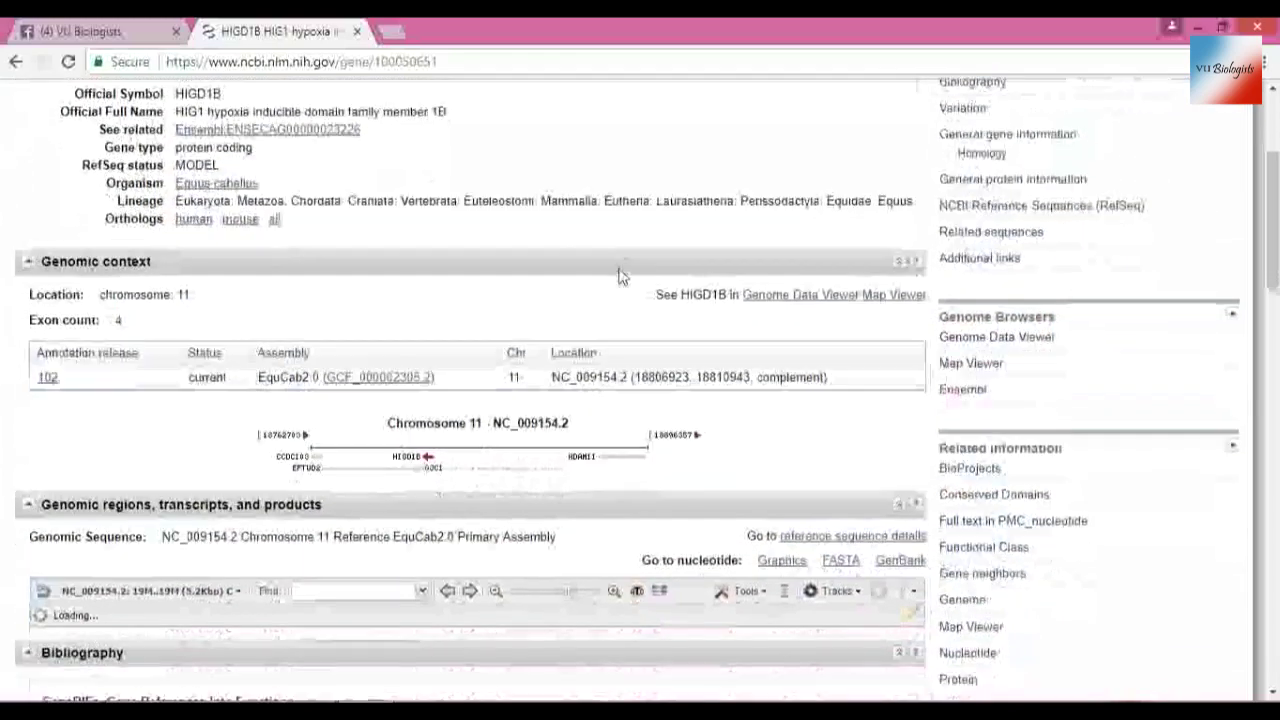
{"action": "scroll", "coordinate": [619, 276], "scroll_direction": "down", "scroll_amount": 2}
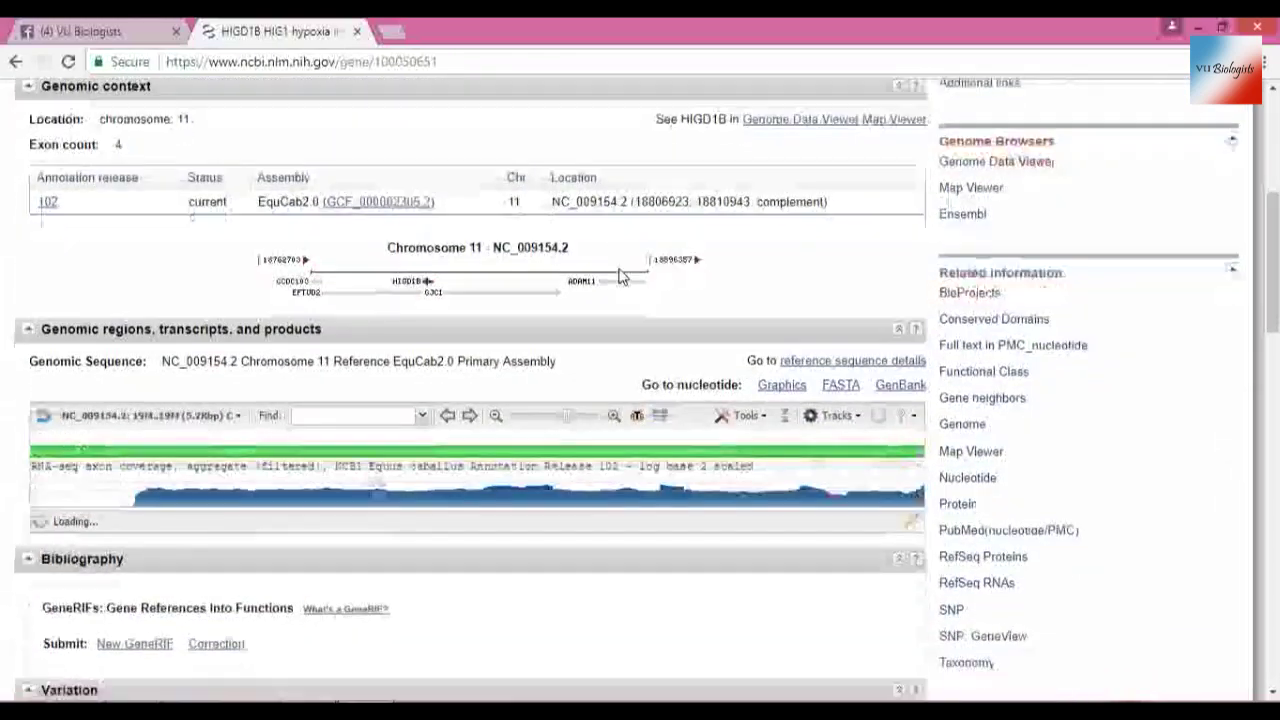
{"action": "scroll", "coordinate": [619, 276], "scroll_direction": "down", "scroll_amount": 1}
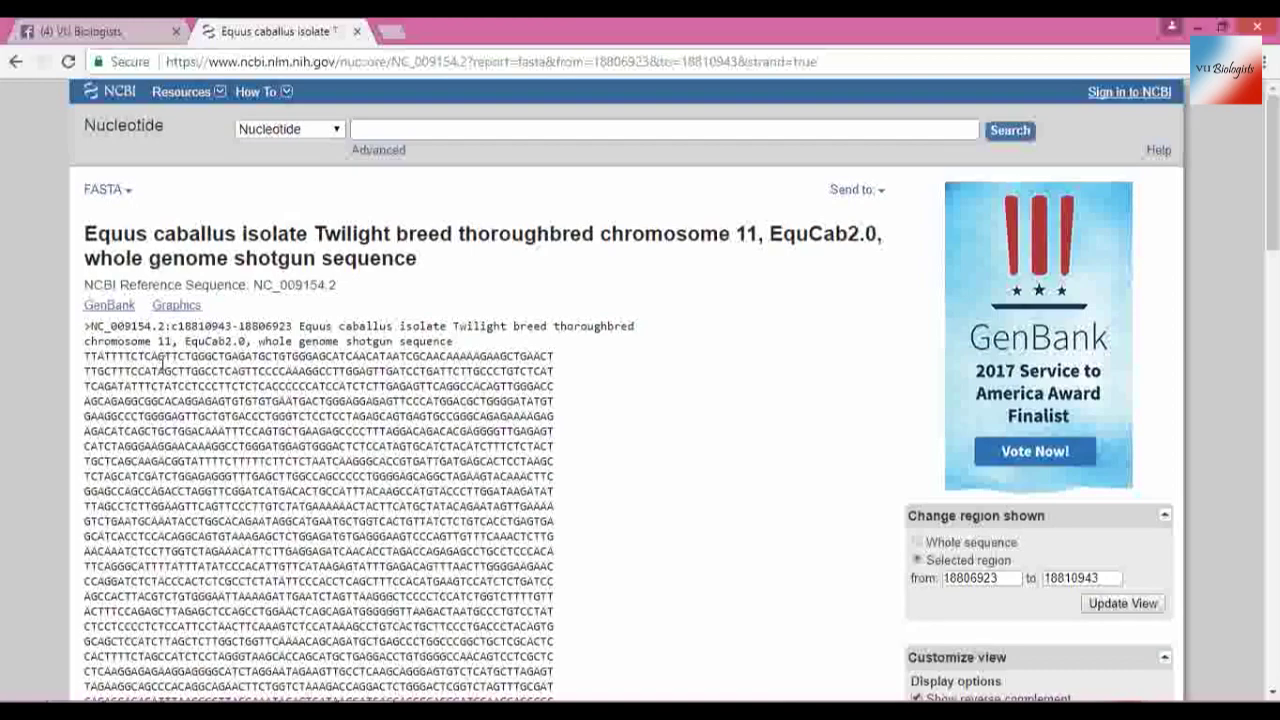
{"action": "scroll", "coordinate": [160, 365], "scroll_direction": "down", "scroll_amount": 2}
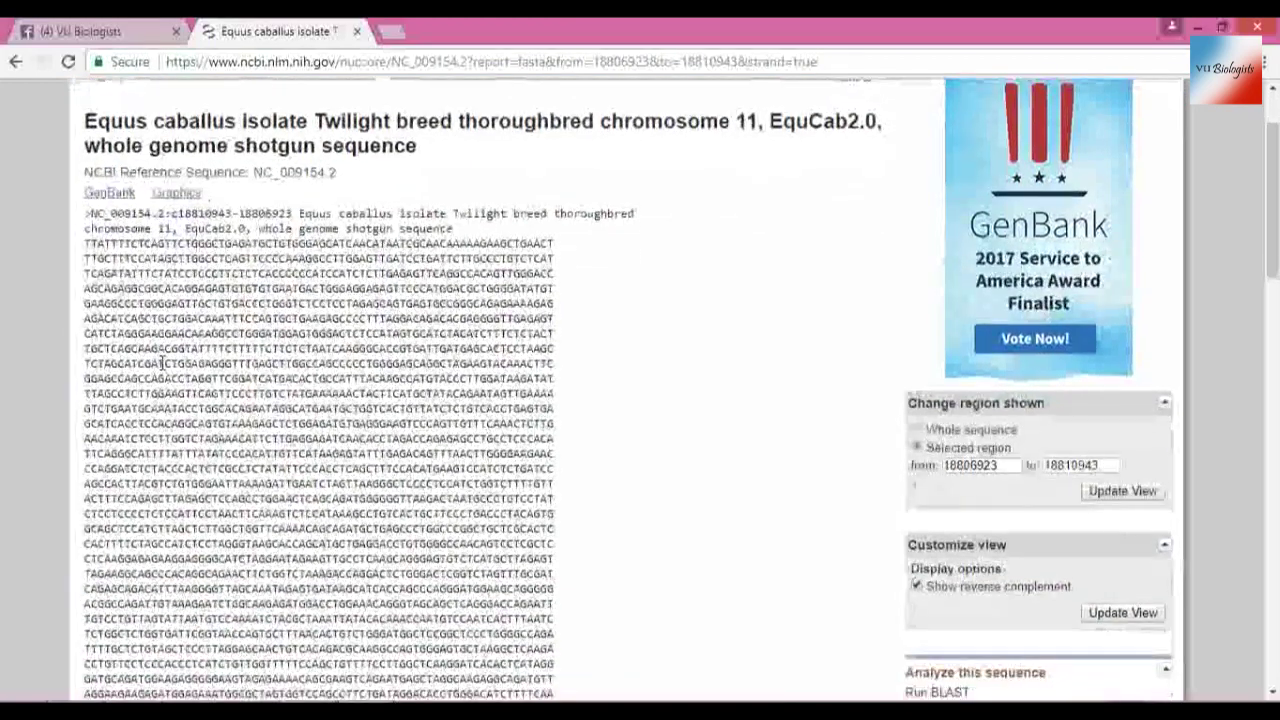
{"action": "scroll", "coordinate": [162, 364], "scroll_direction": "up", "scroll_amount": 1}
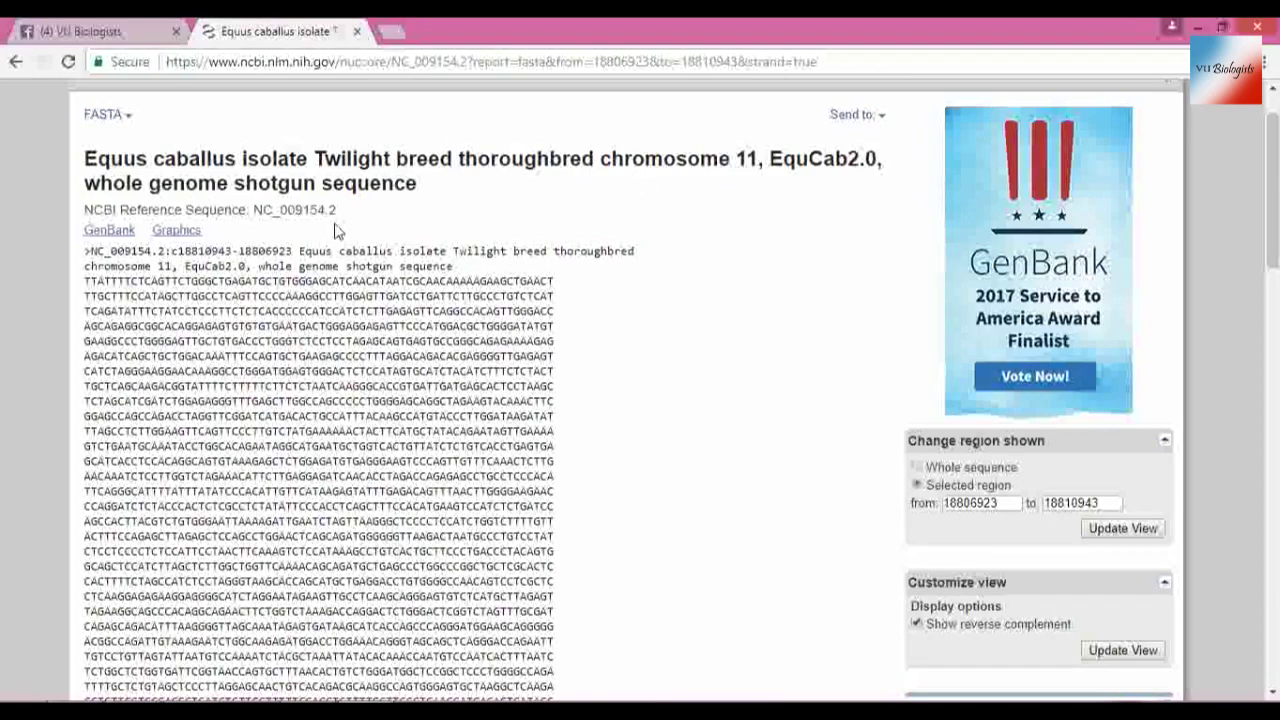
{"action": "scroll", "coordinate": [234, 420], "scroll_direction": "down", "scroll_amount": 2}
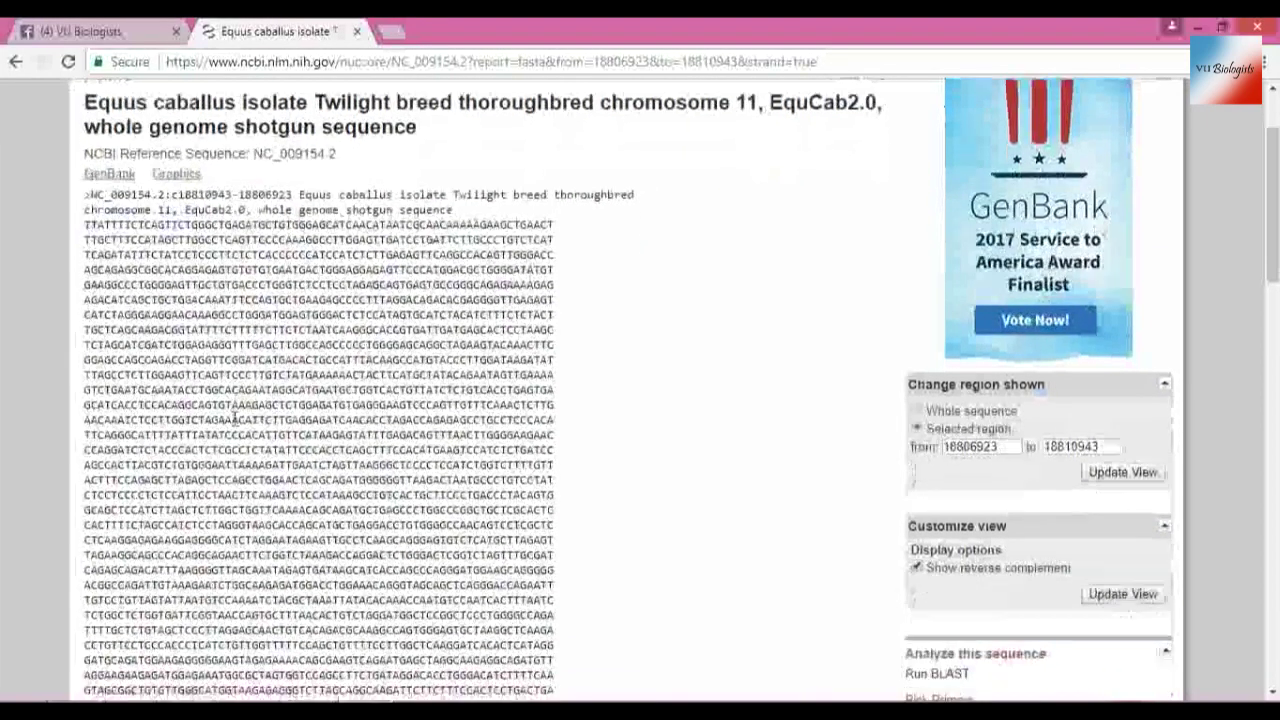
{"action": "scroll", "coordinate": [234, 420], "scroll_direction": "down", "scroll_amount": 10}
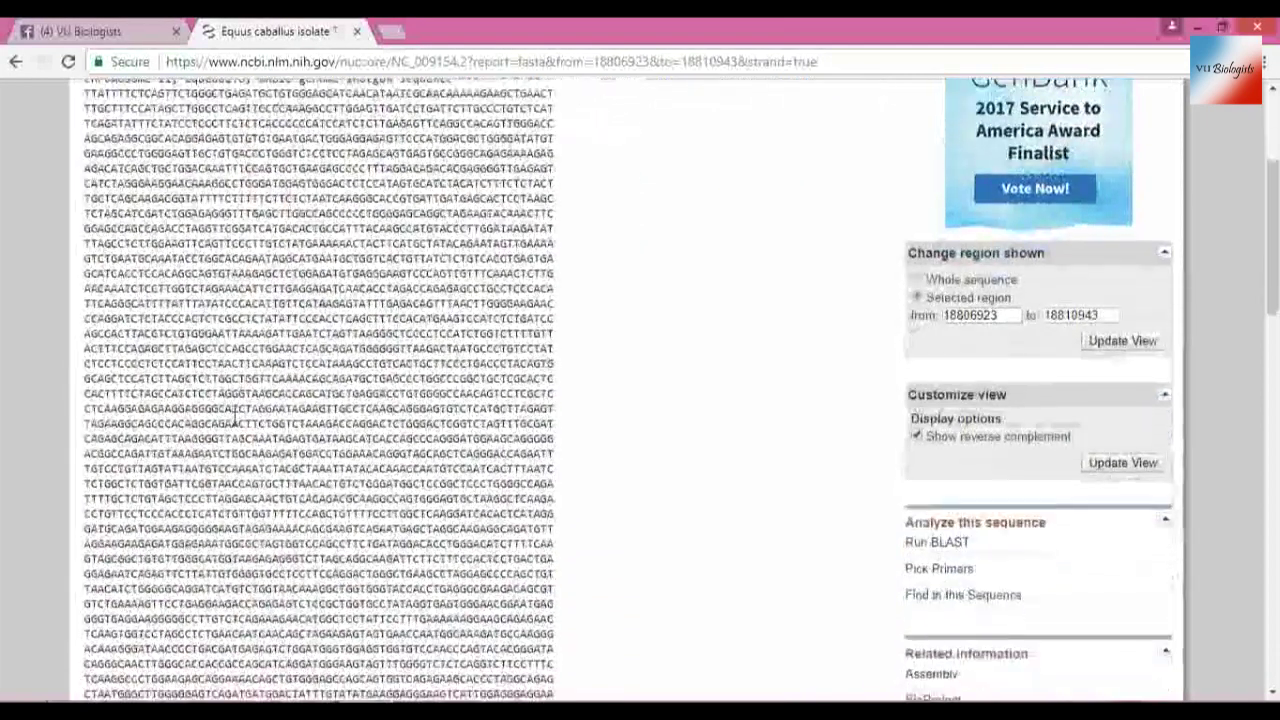
{"action": "scroll", "coordinate": [234, 420], "scroll_direction": "down", "scroll_amount": 2}
{"action": "scroll", "coordinate": [234, 420], "scroll_direction": "up", "scroll_amount": 5}
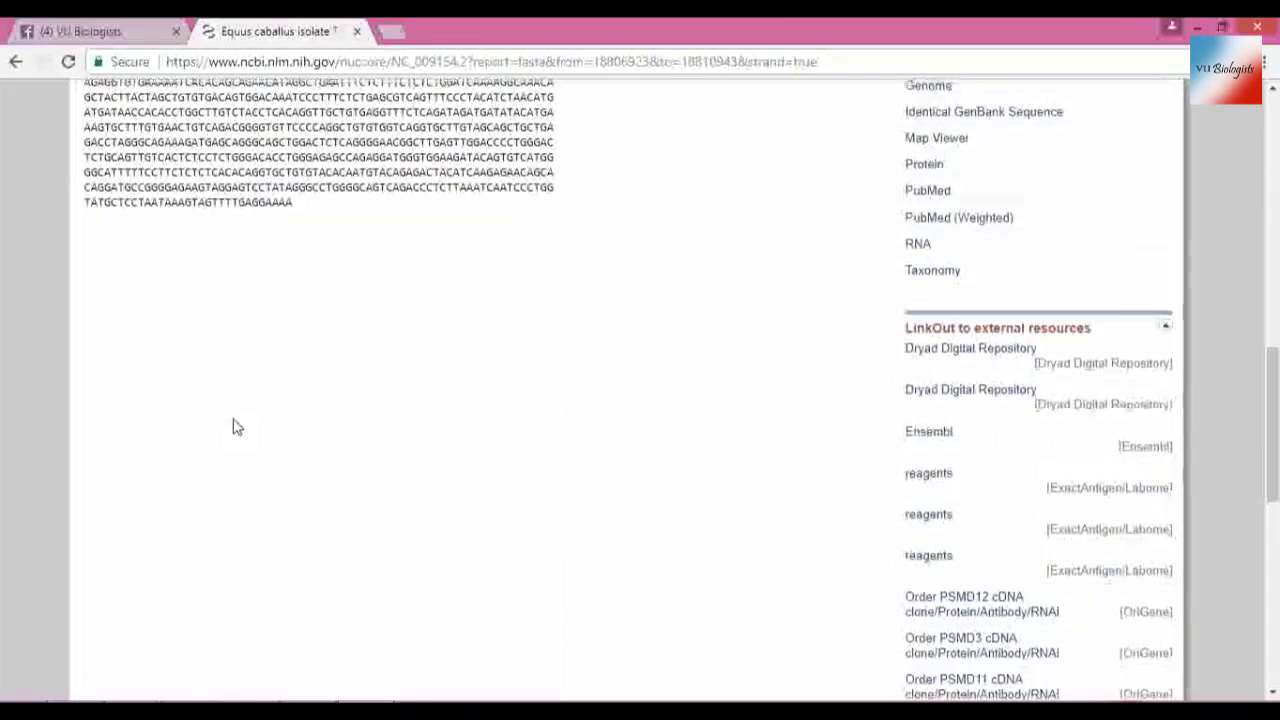
{"action": "scroll", "coordinate": [235, 418], "scroll_direction": "up", "scroll_amount": 10}
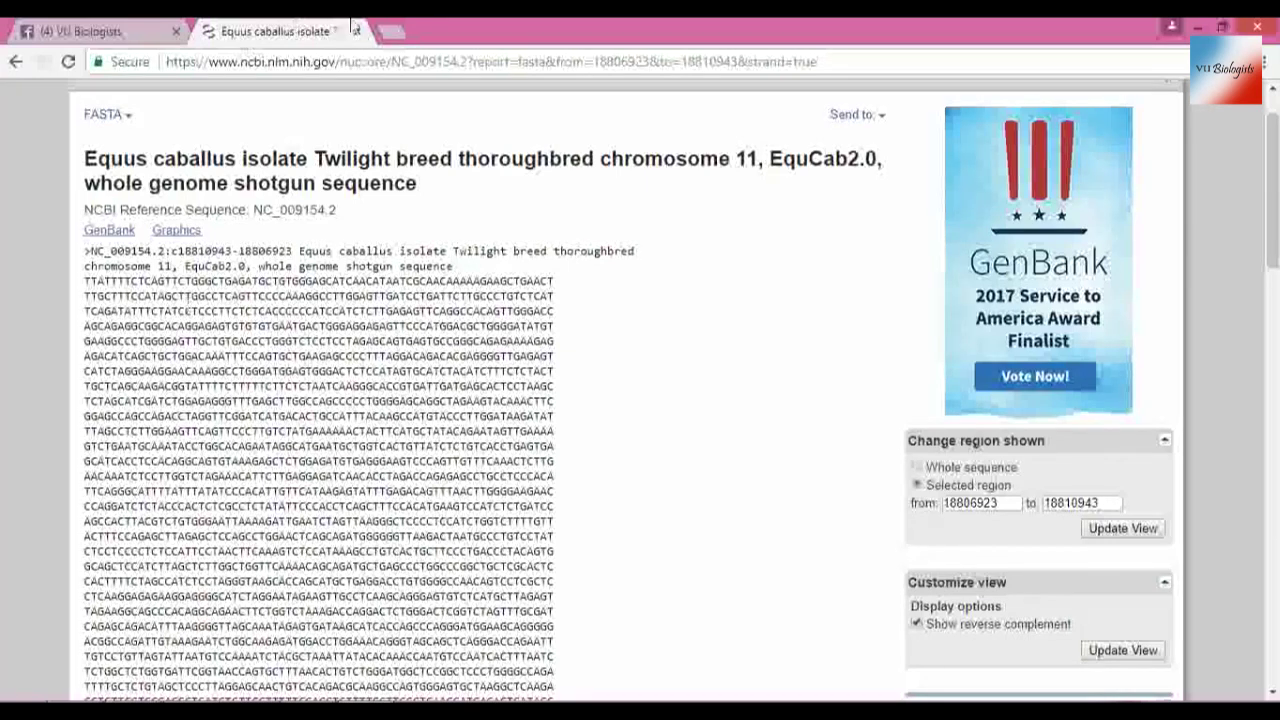
Search Google for 'ensembl' in a new tab, open Ensembl, and dismiss the downloads bar
{"action": "left_click", "coordinate": [389, 31]}
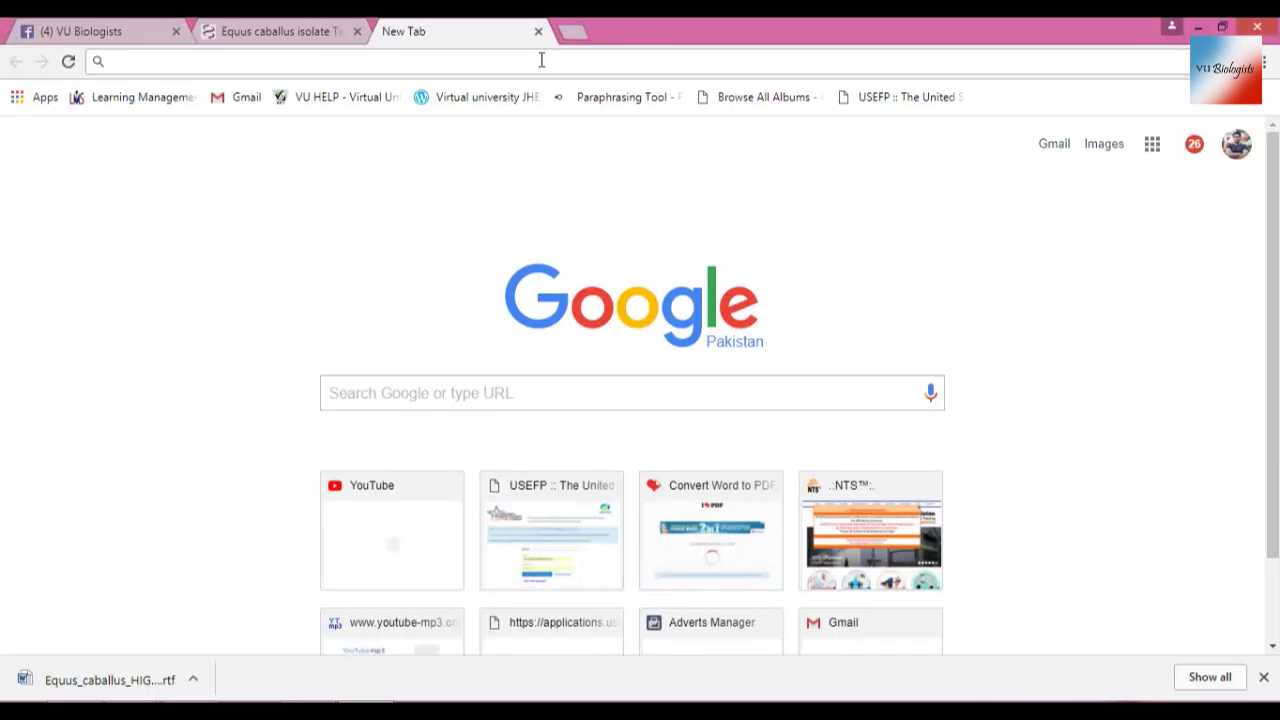
{"action": "type", "text": "ensembl"}
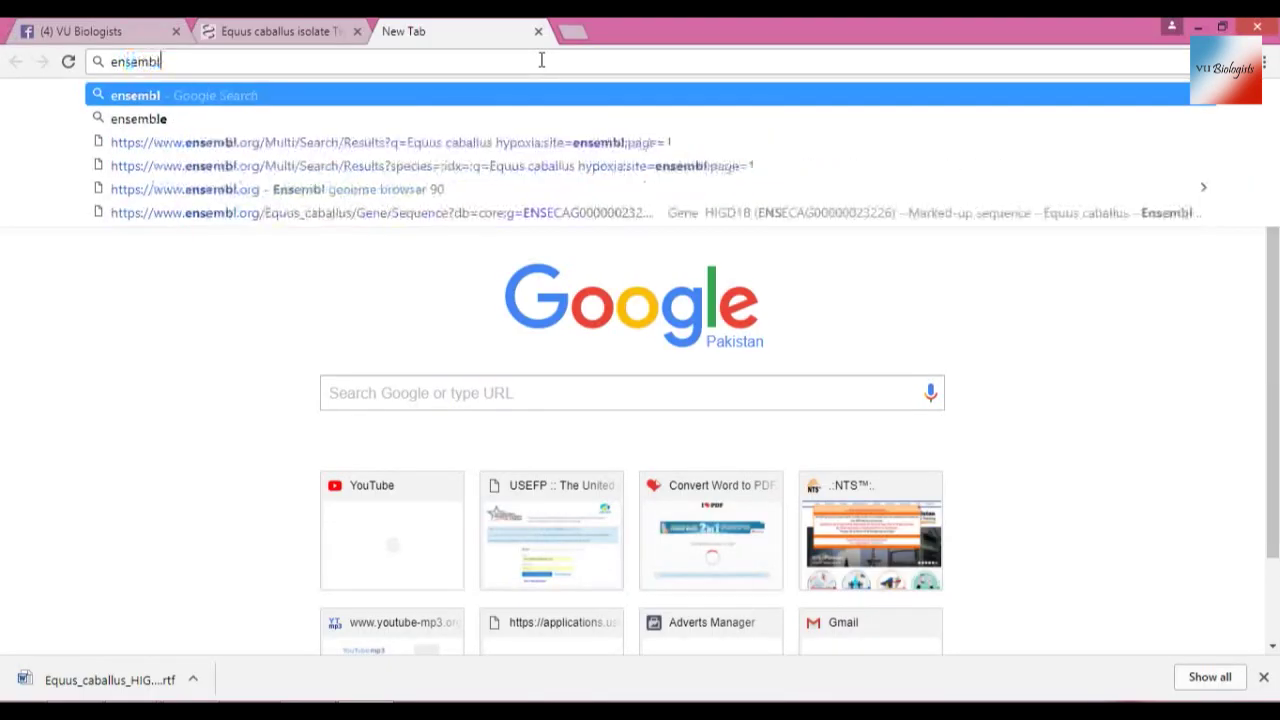
{"action": "key", "text": "Return"}
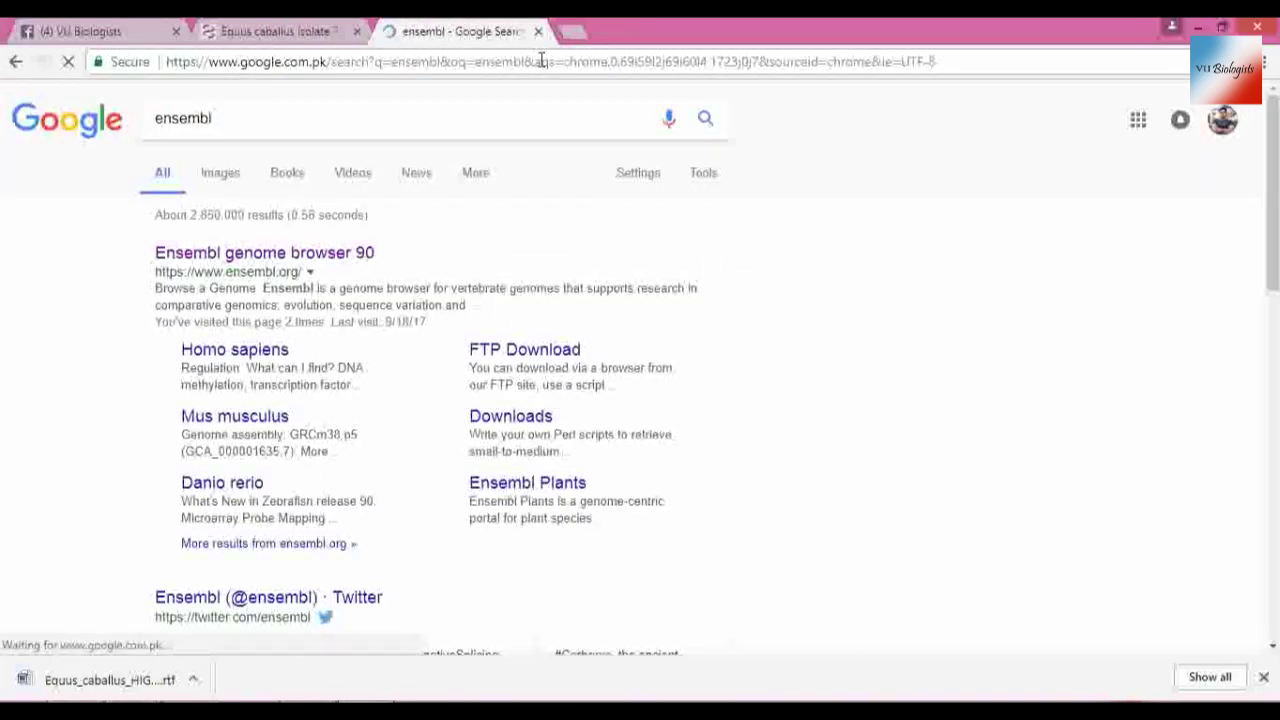
{"action": "left_click", "coordinate": [210, 258]}
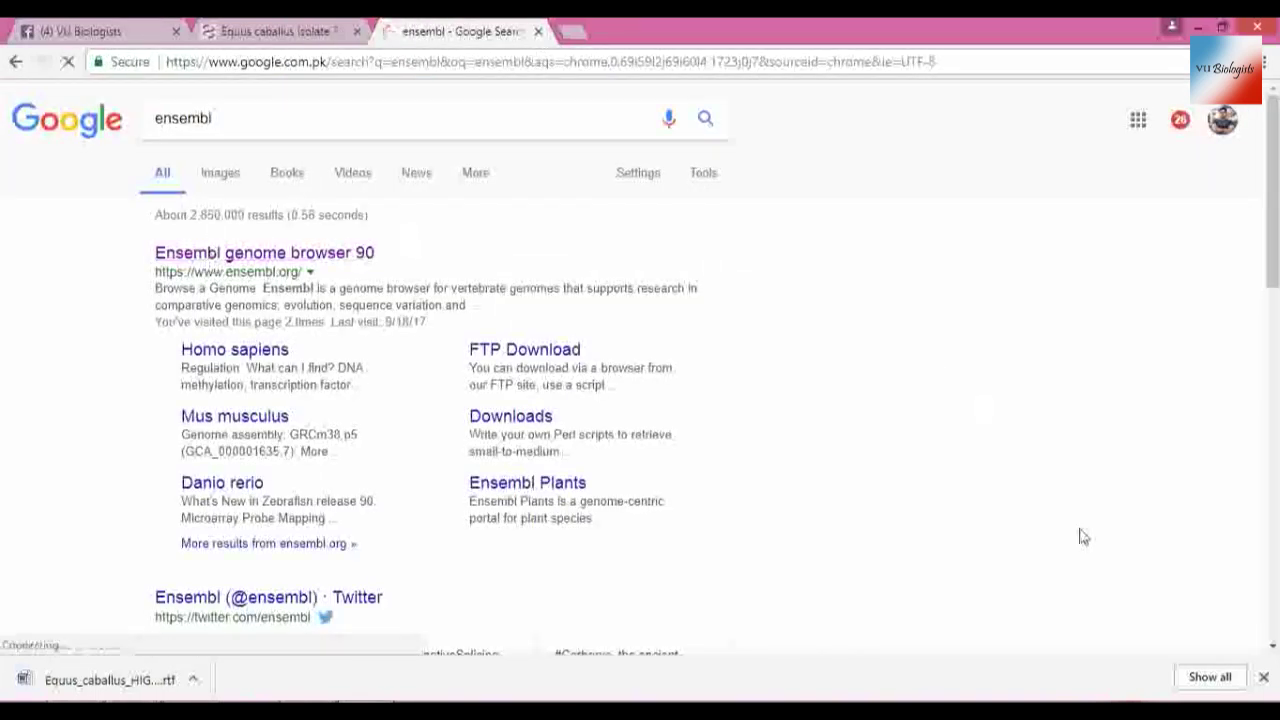
{"action": "left_click", "coordinate": [1263, 677]}
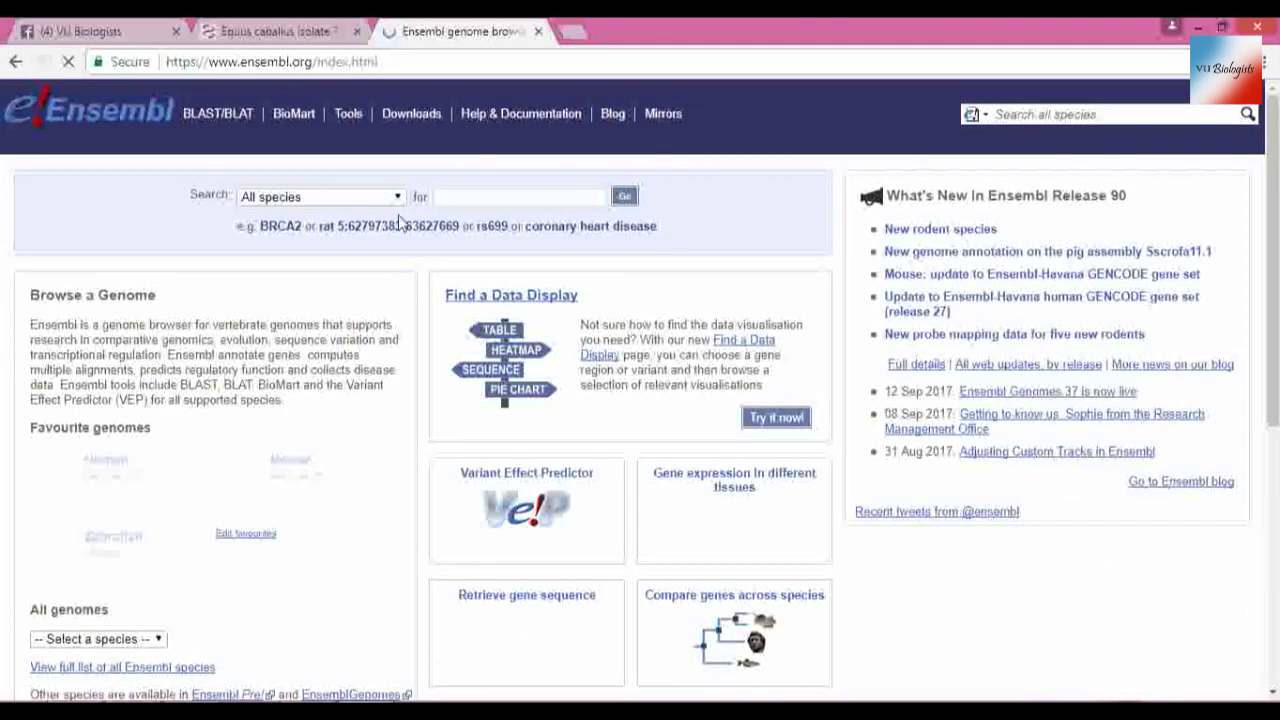
Restrict the Ensembl search species to Horse
{"action": "left_click", "coordinate": [355, 200]}
{"action": "key", "text": "Down"}
{"action": "key", "text": "Down"}
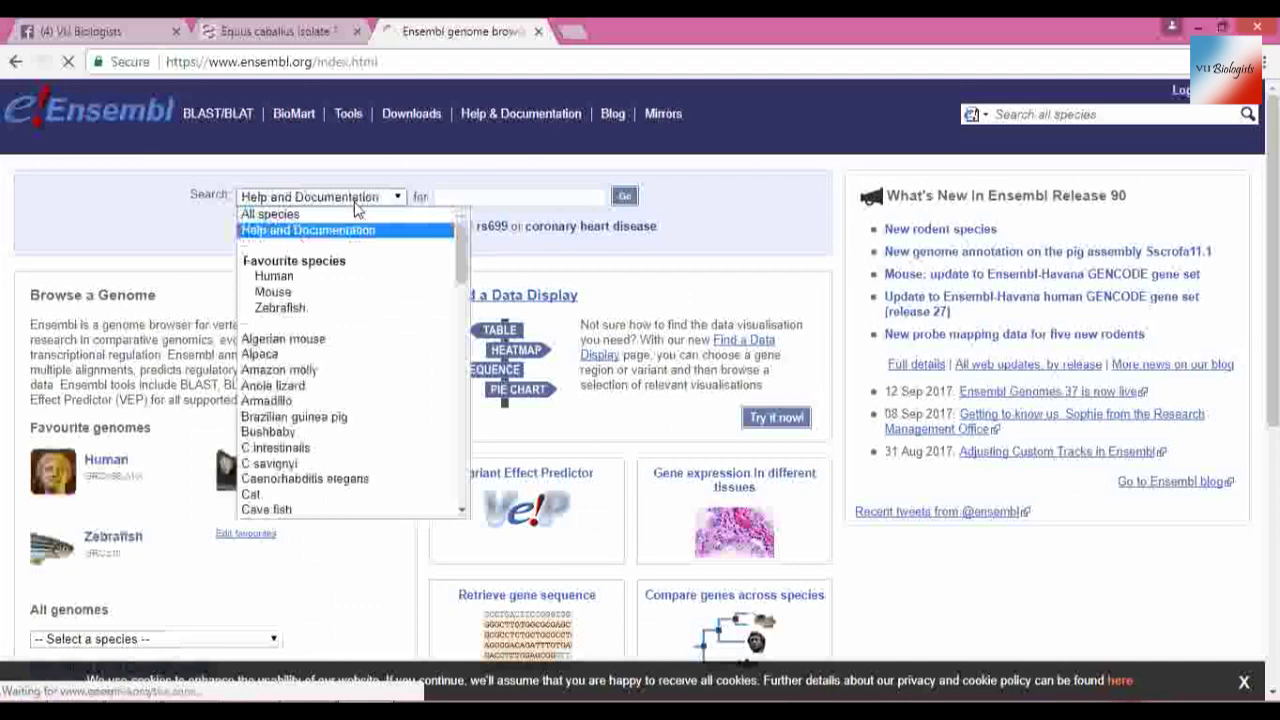
{"action": "type", "text": "ho"}
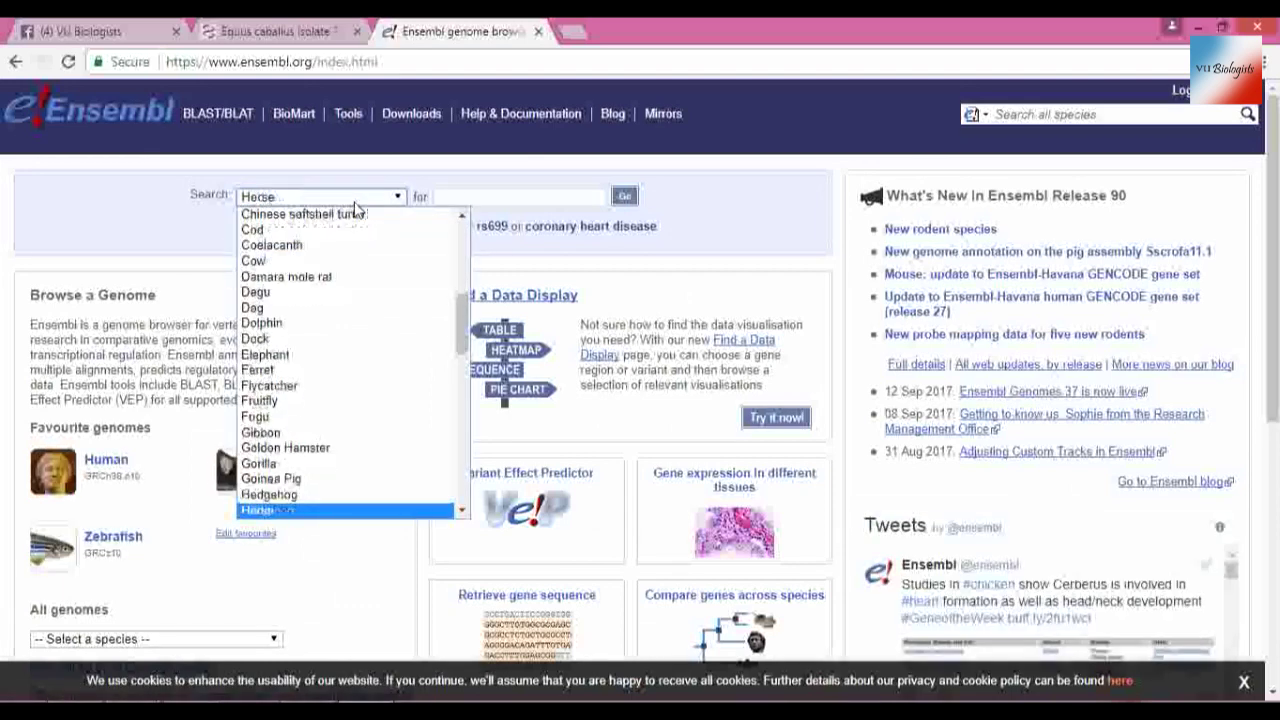
{"action": "key", "text": "Return"}
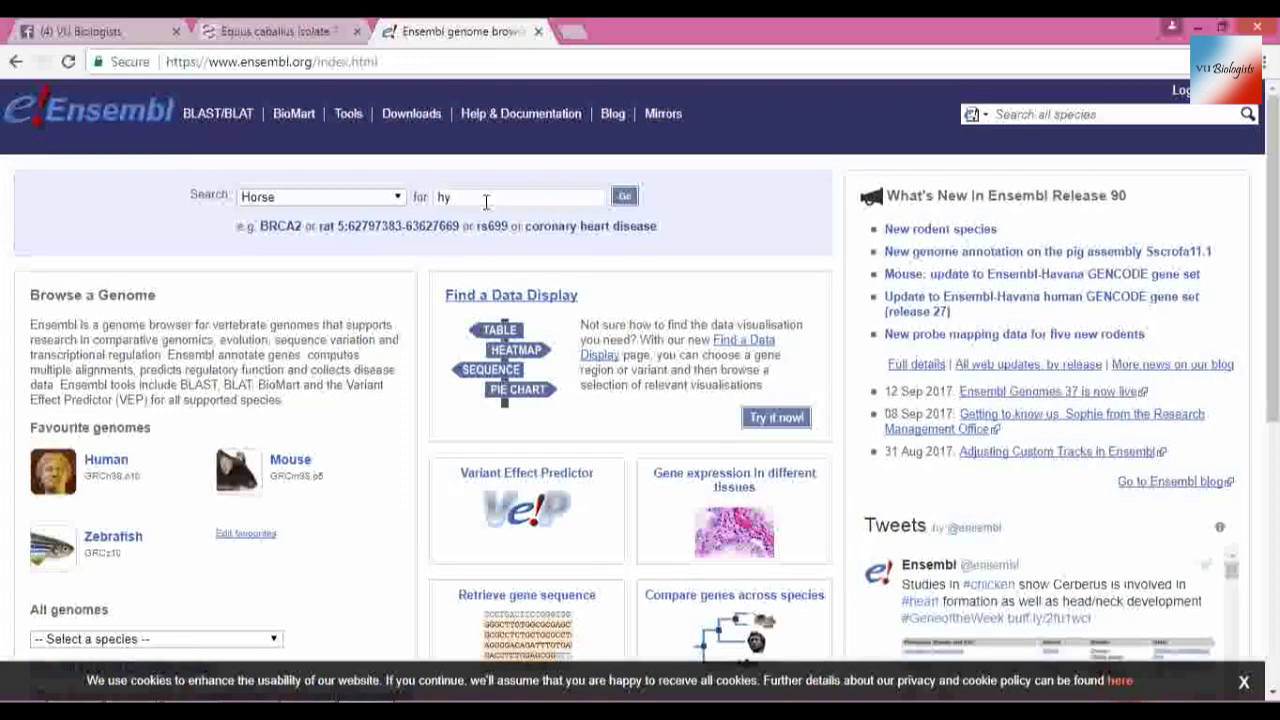
Search Horse for 'hyploxia', then rerun with the suggested spelling 'hypoxia'
{"action": "left_click", "coordinate": [486, 202]}
{"action": "type", "text": "hyploxia"}
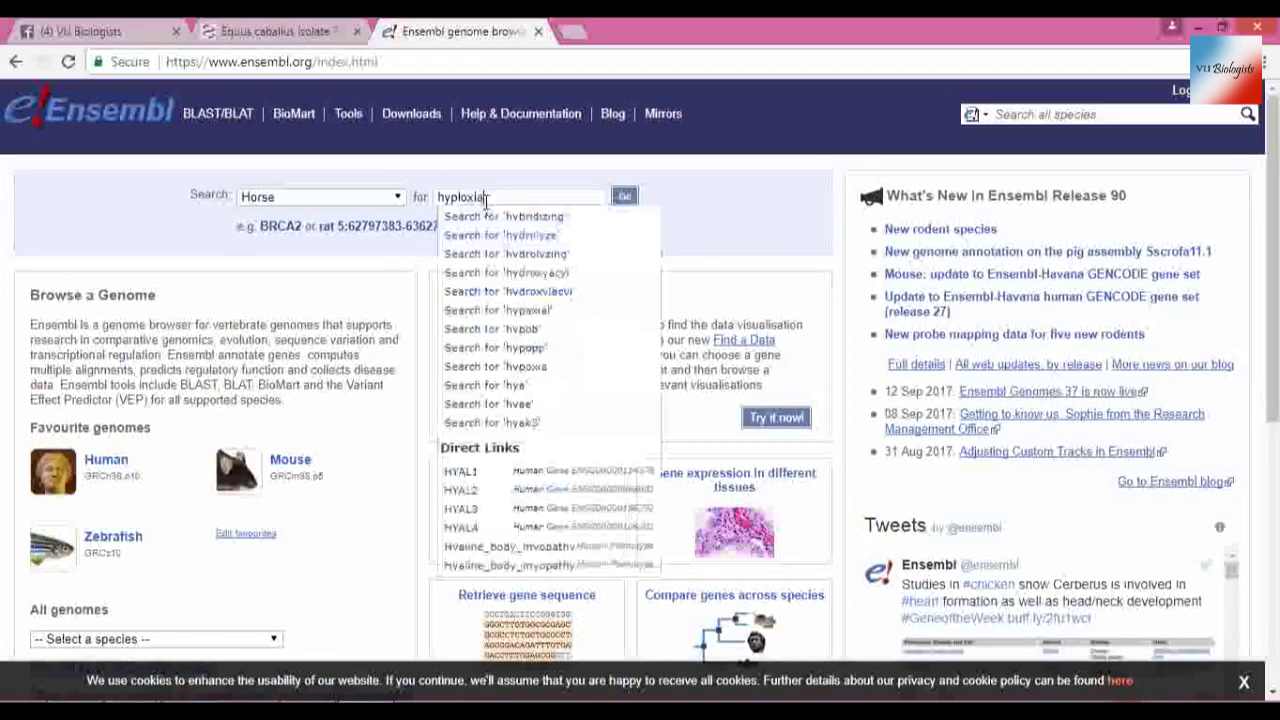
{"action": "key", "text": "Return"}
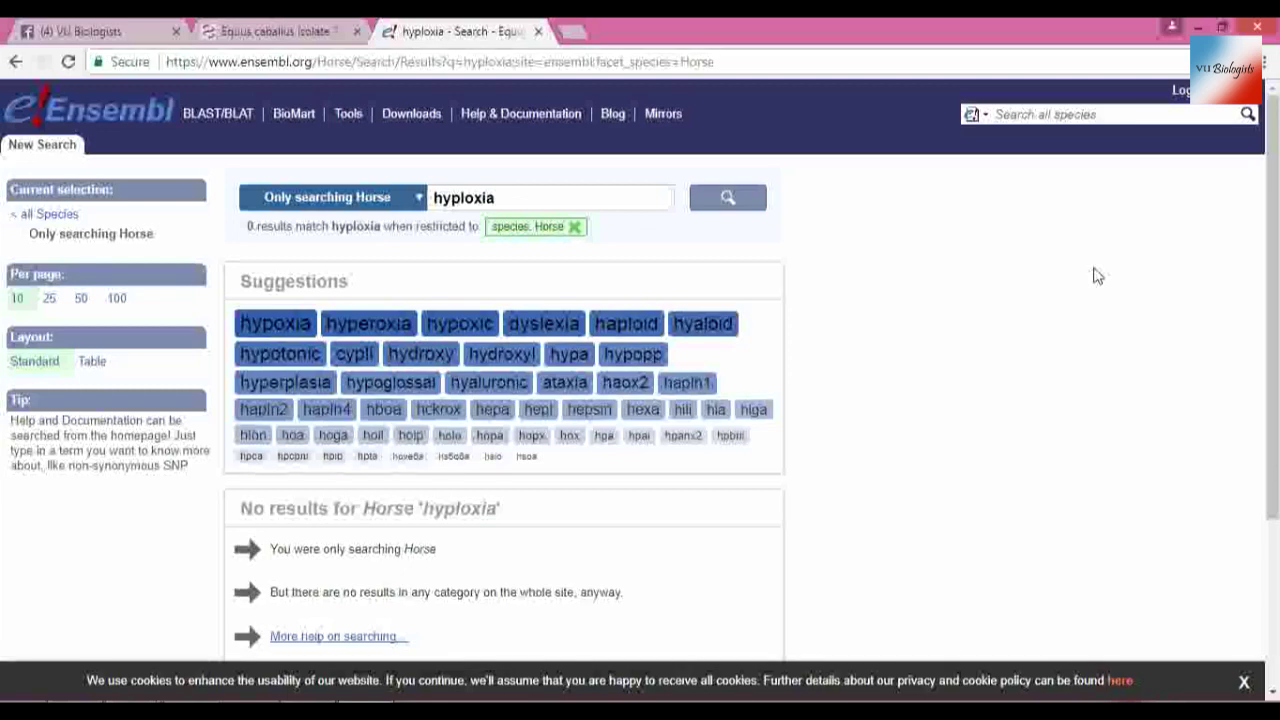
{"action": "left_click", "coordinate": [273, 333]}
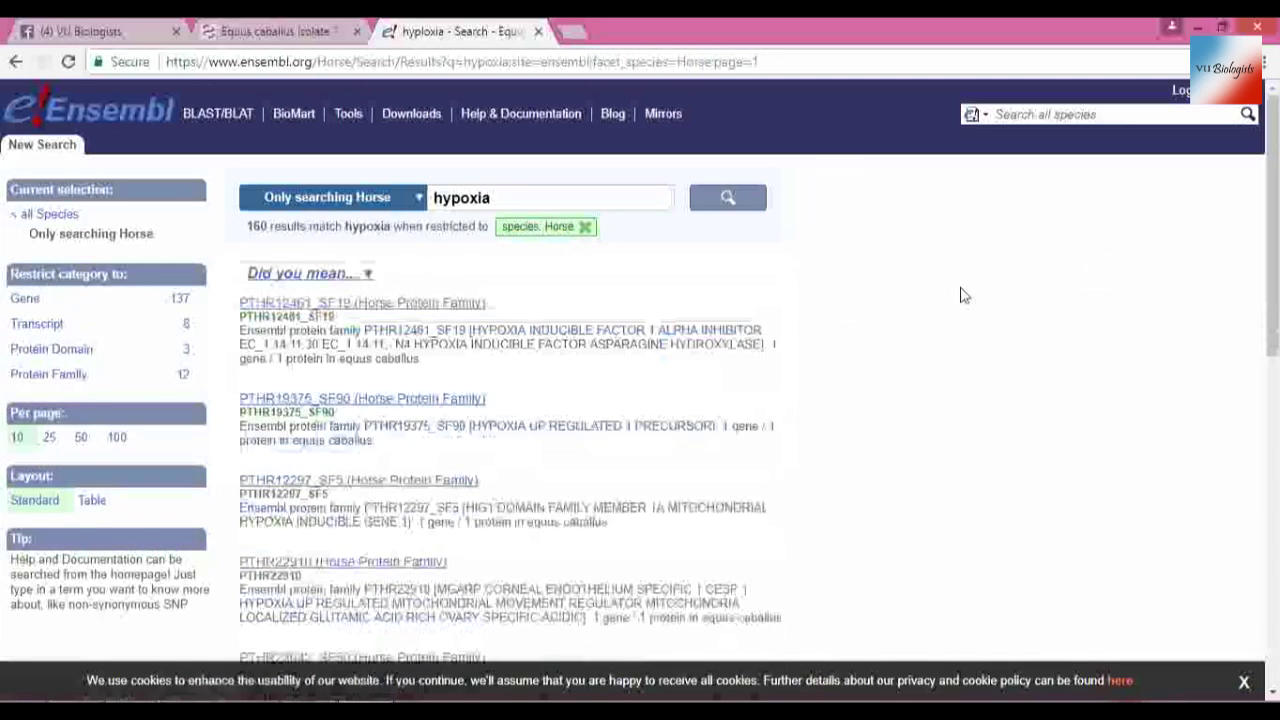
Limit the hypoxia results to genes and open the horse HIGD1B gene page
{"action": "left_click", "coordinate": [139, 309]}
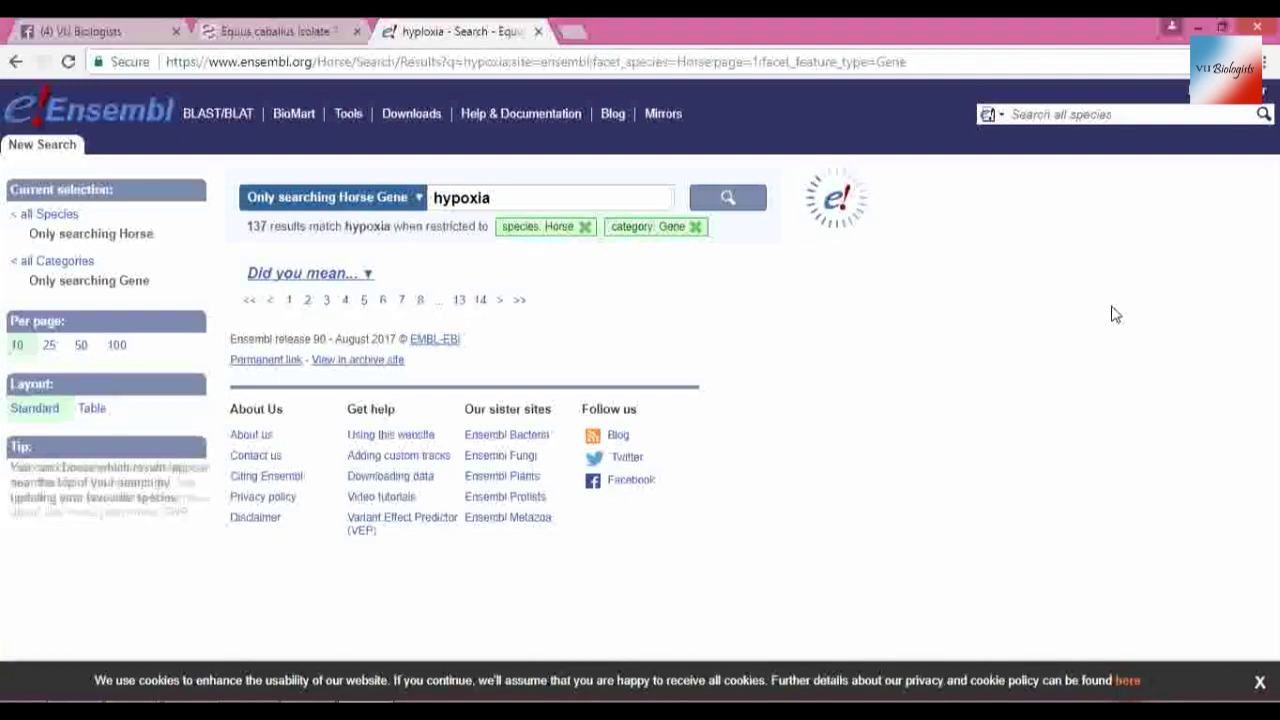
{"action": "scroll", "coordinate": [1115, 314], "scroll_direction": "down", "scroll_amount": 3}
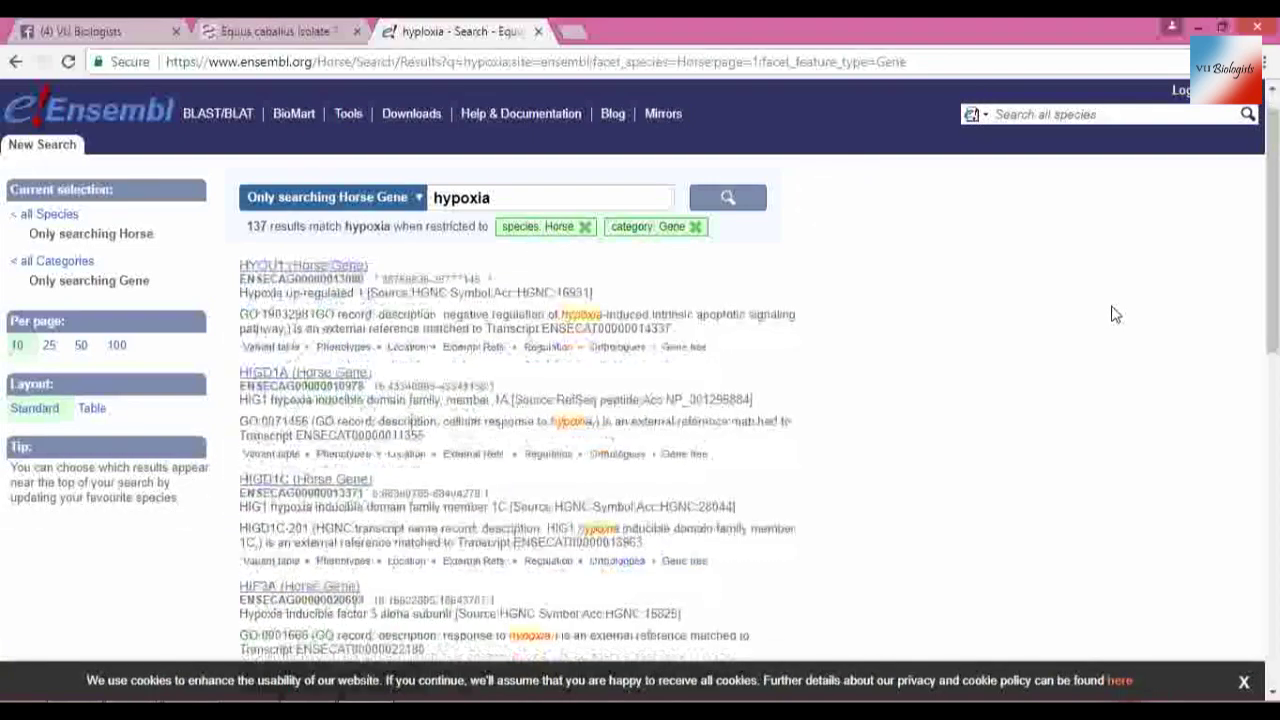
{"action": "scroll", "coordinate": [1115, 314], "scroll_direction": "down", "scroll_amount": 2}
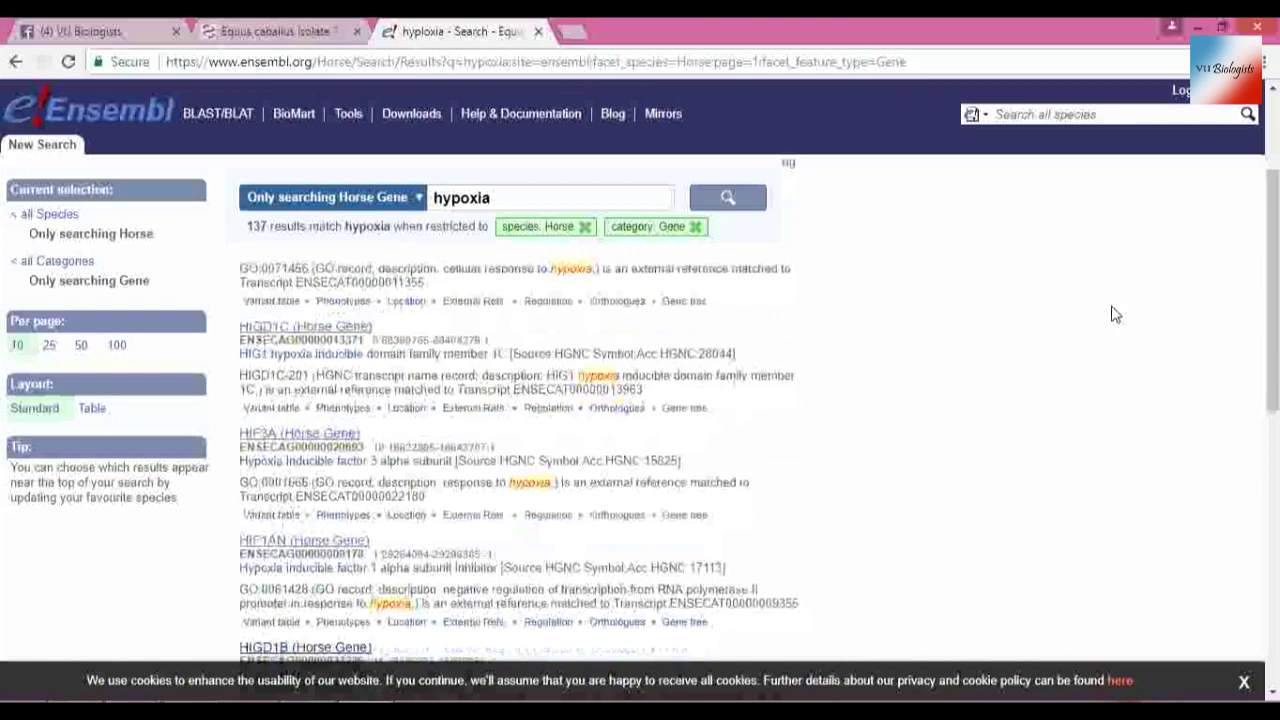
{"action": "scroll", "coordinate": [1115, 314], "scroll_direction": "down", "scroll_amount": 3}
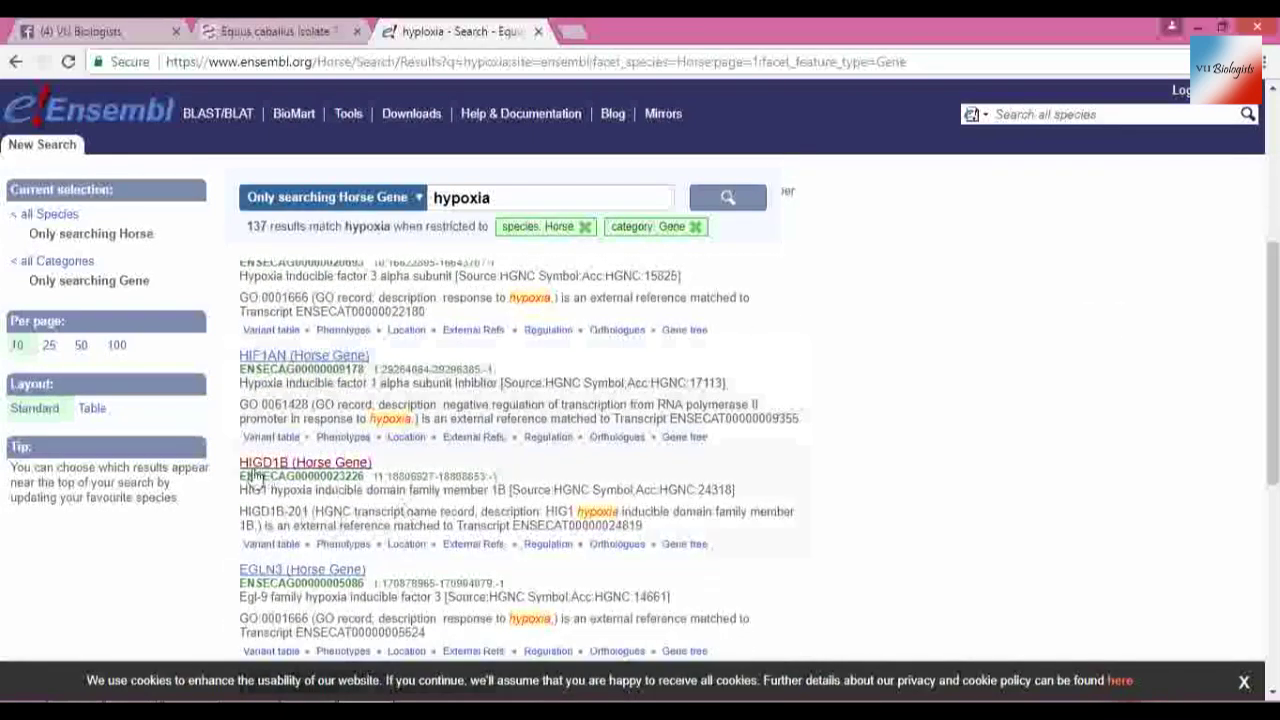
{"action": "left_click", "coordinate": [256, 472]}
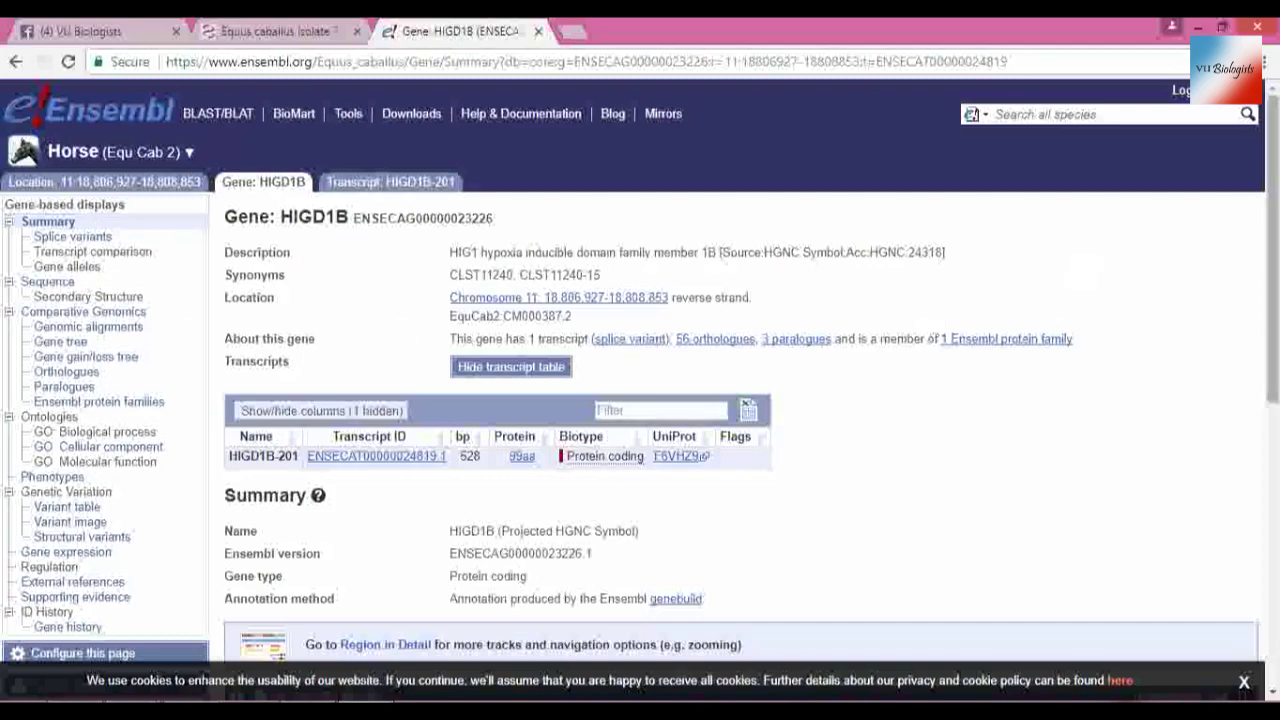
Scroll the HIGD1B gene summary and open its Sequence view
{"action": "scroll", "coordinate": [930, 325], "scroll_direction": "down", "scroll_amount": 5}
{"action": "scroll", "coordinate": [930, 325], "scroll_direction": "up", "scroll_amount": 4}
{"action": "scroll", "coordinate": [296, 208], "scroll_direction": "up", "scroll_amount": 1}
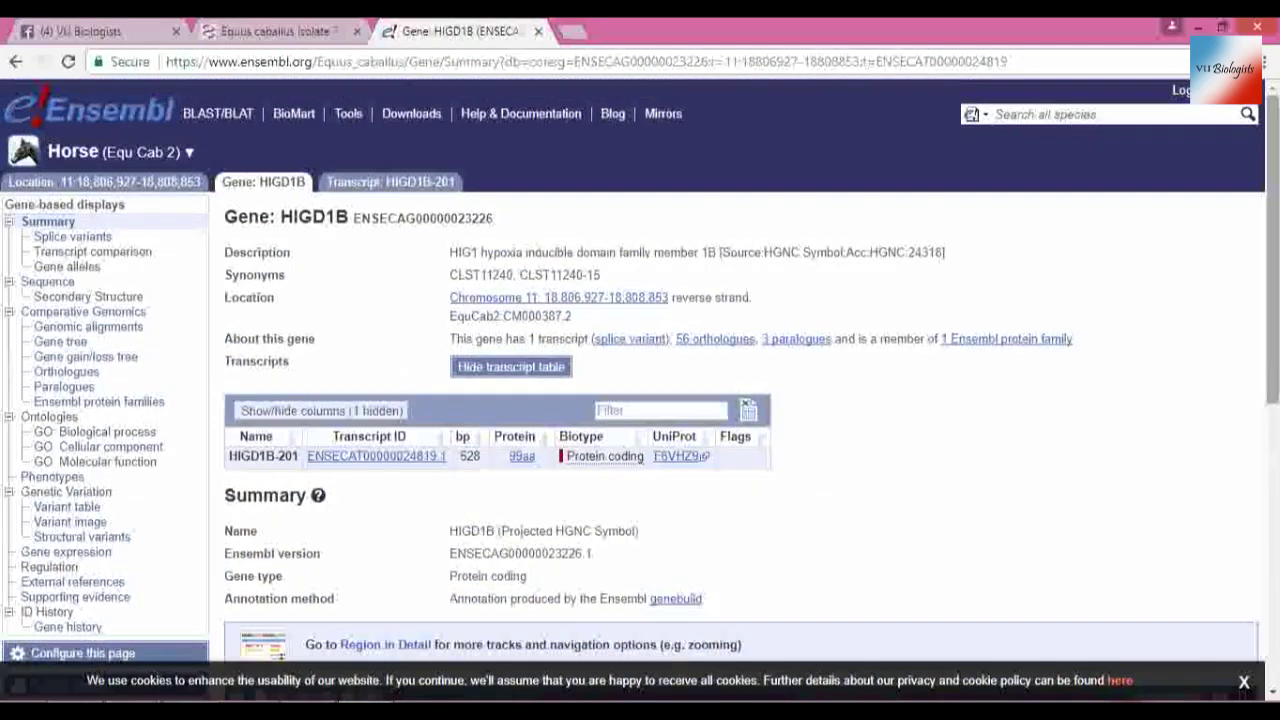
{"action": "left_click", "coordinate": [42, 284]}
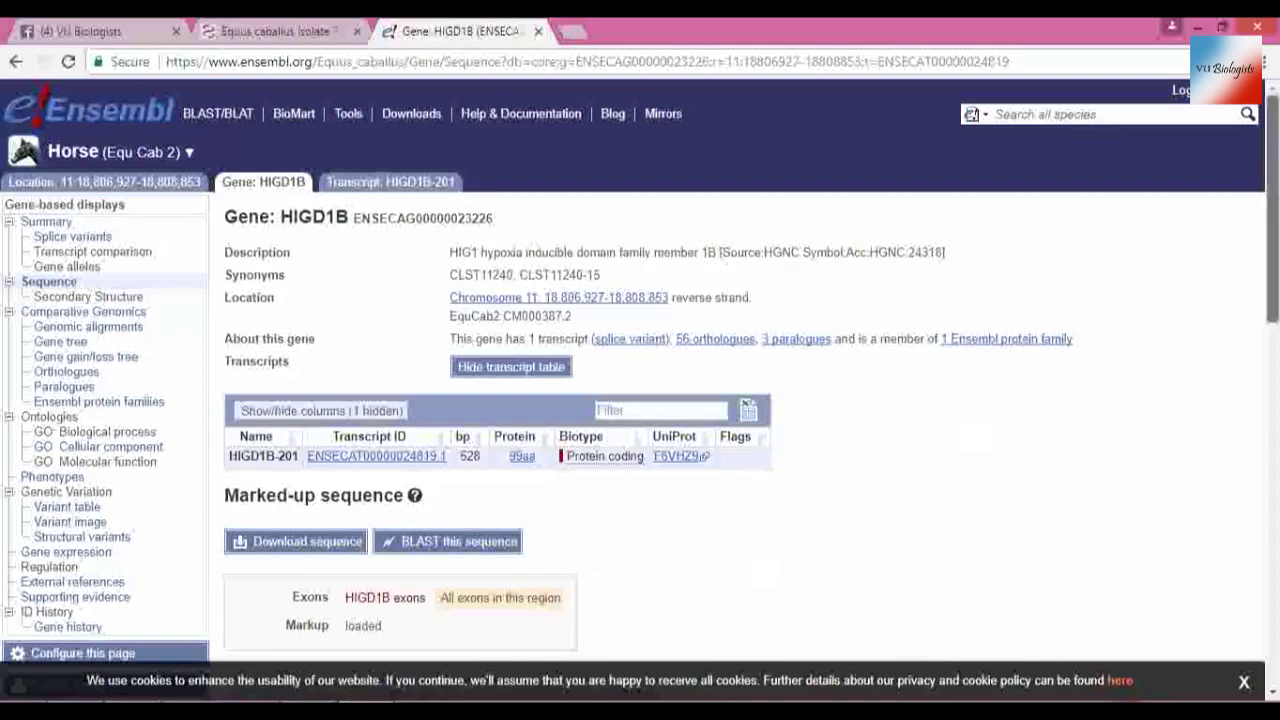
{"action": "scroll", "coordinate": [762, 570], "scroll_direction": "down", "scroll_amount": 4}
{"action": "scroll", "coordinate": [1276, 390], "scroll_direction": "down", "scroll_amount": 1}
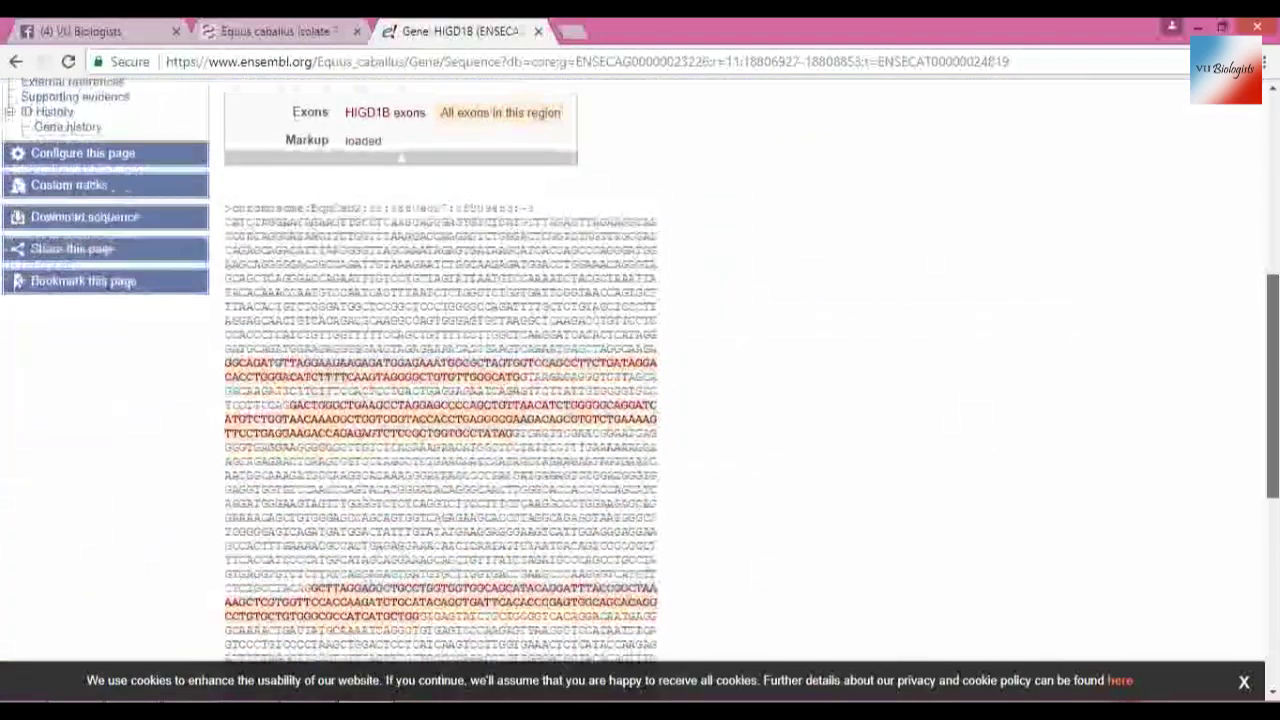
{"action": "scroll", "coordinate": [1276, 390], "scroll_direction": "up", "scroll_amount": 1}
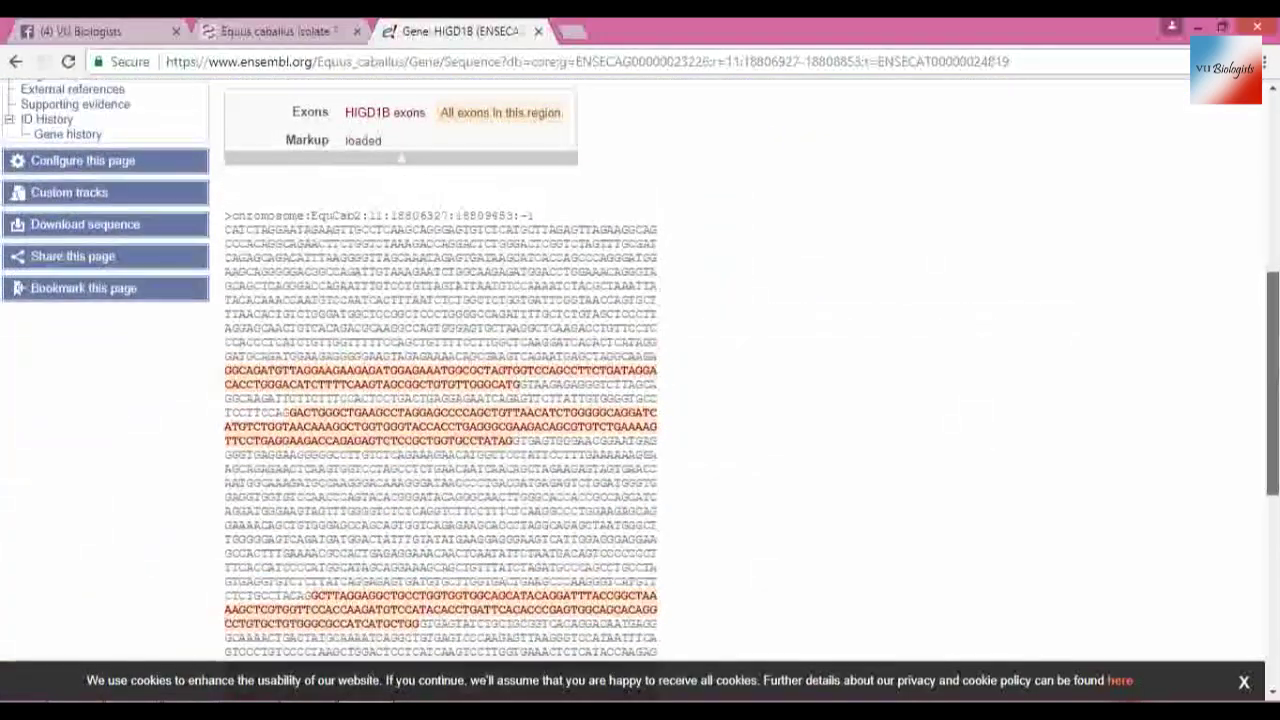
{"action": "scroll", "coordinate": [1276, 390], "scroll_direction": "down", "scroll_amount": 1}
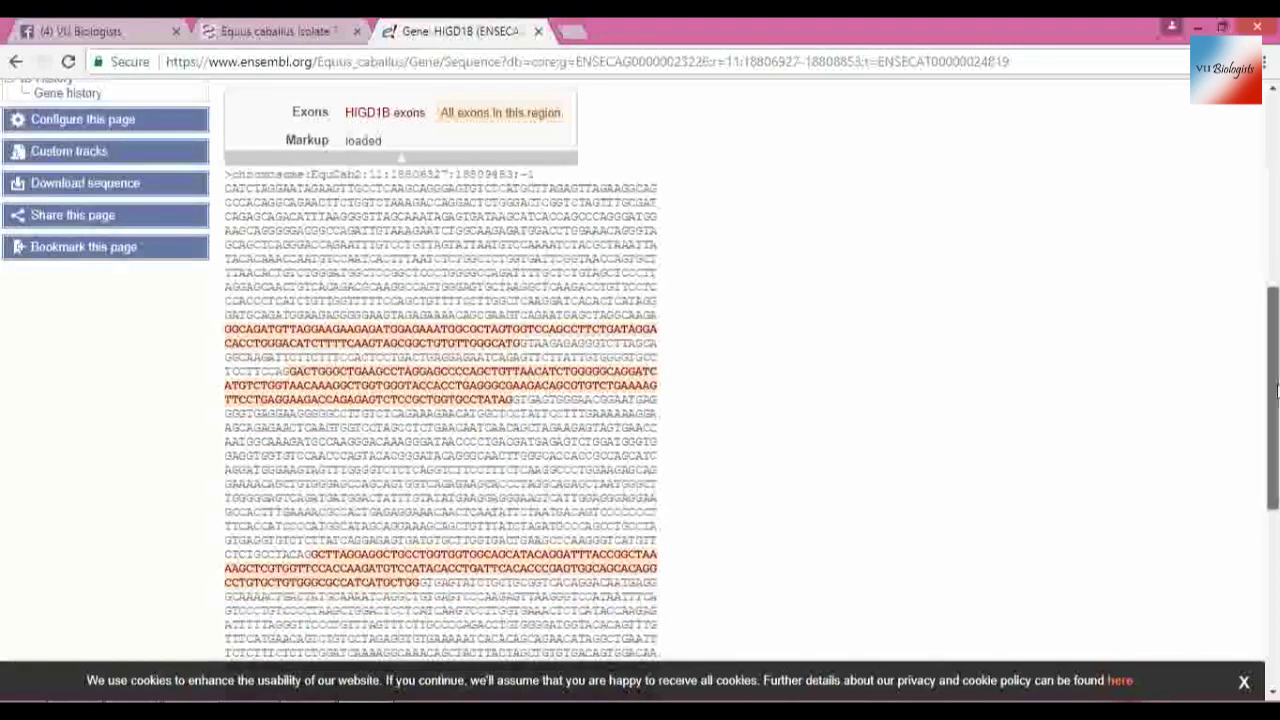
{"action": "scroll", "coordinate": [1276, 432], "scroll_direction": "down", "scroll_amount": 1}
{"action": "scroll", "coordinate": [1274, 432], "scroll_direction": "up", "scroll_amount": 1}
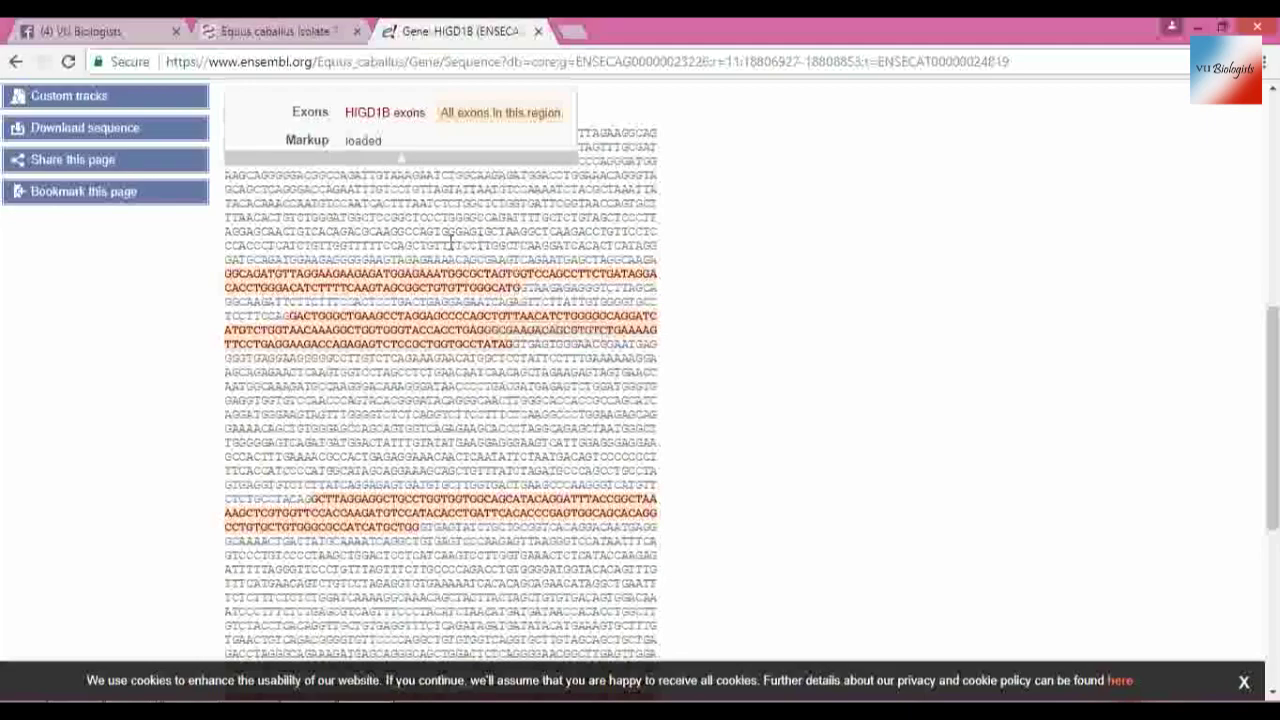
{"action": "left_click_drag", "start_coordinate": [1273, 420], "coordinate": [1273, 365]}
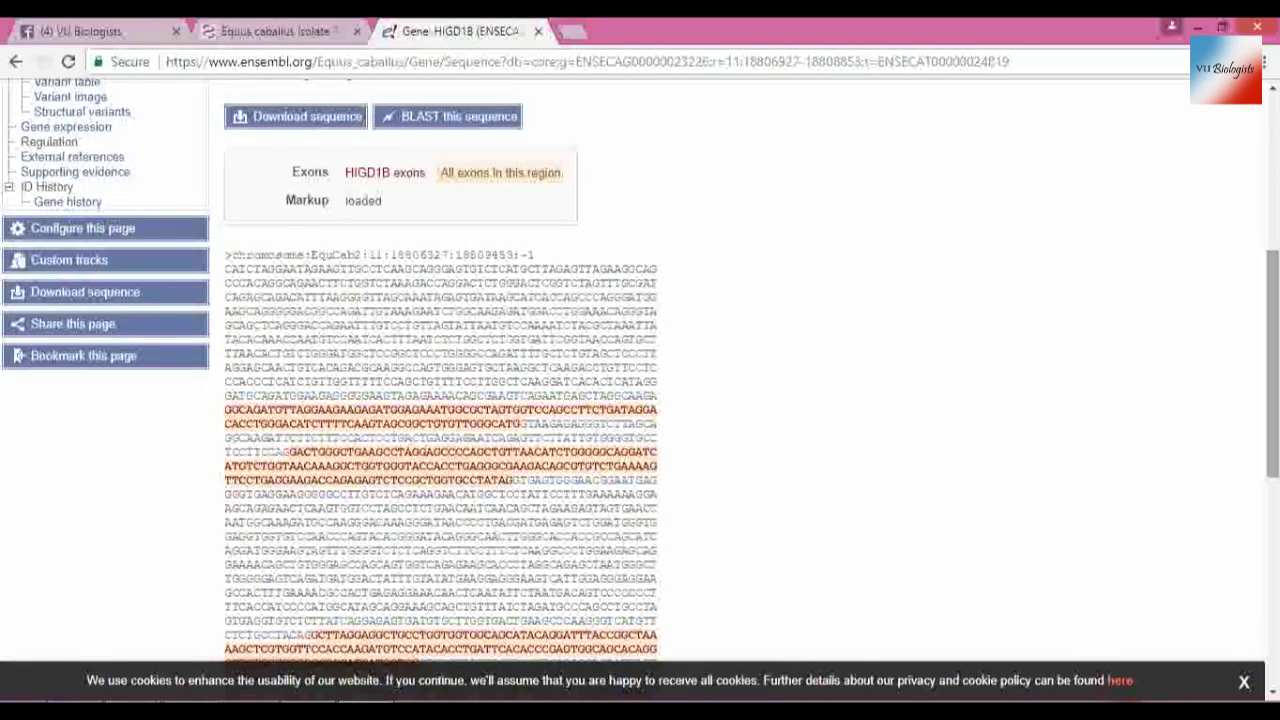
{"action": "left_click_drag", "start_coordinate": [1273, 365], "coordinate": [1273, 320]}
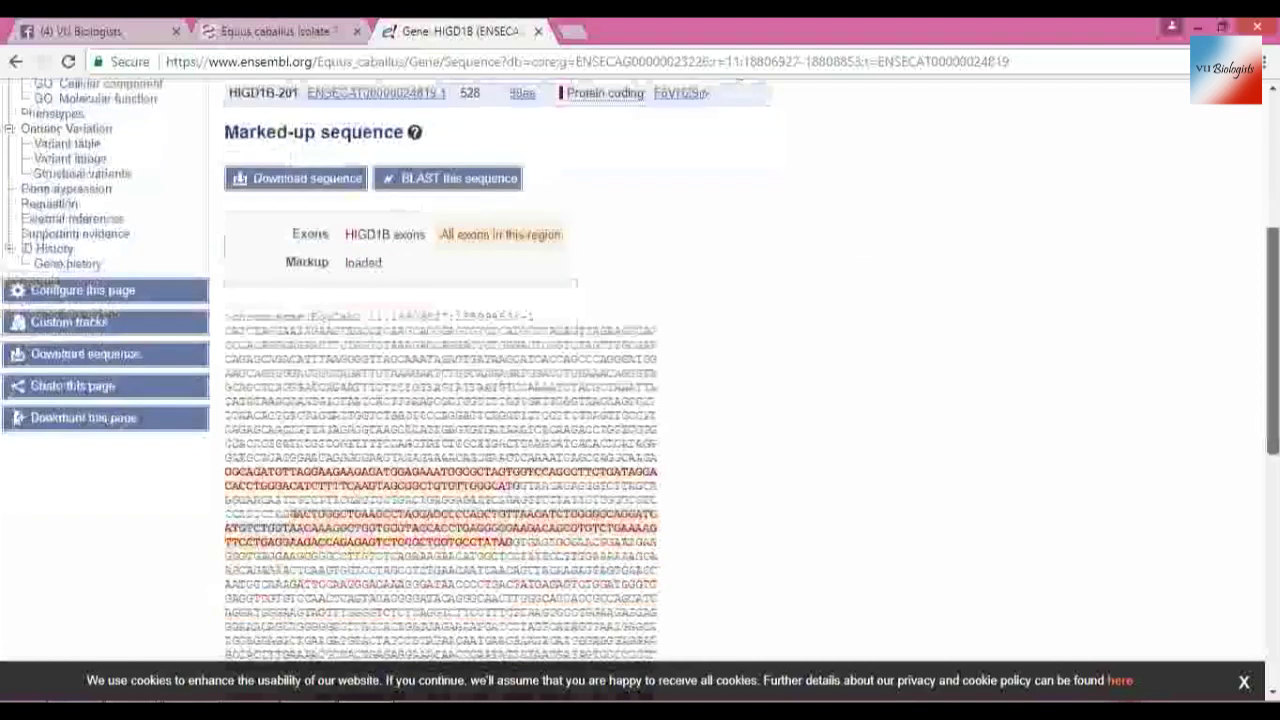
{"action": "left_click_drag", "start_coordinate": [1273, 300], "coordinate": [1273, 321]}
{"action": "scroll", "coordinate": [993, 367], "scroll_direction": "up", "scroll_amount": 1}
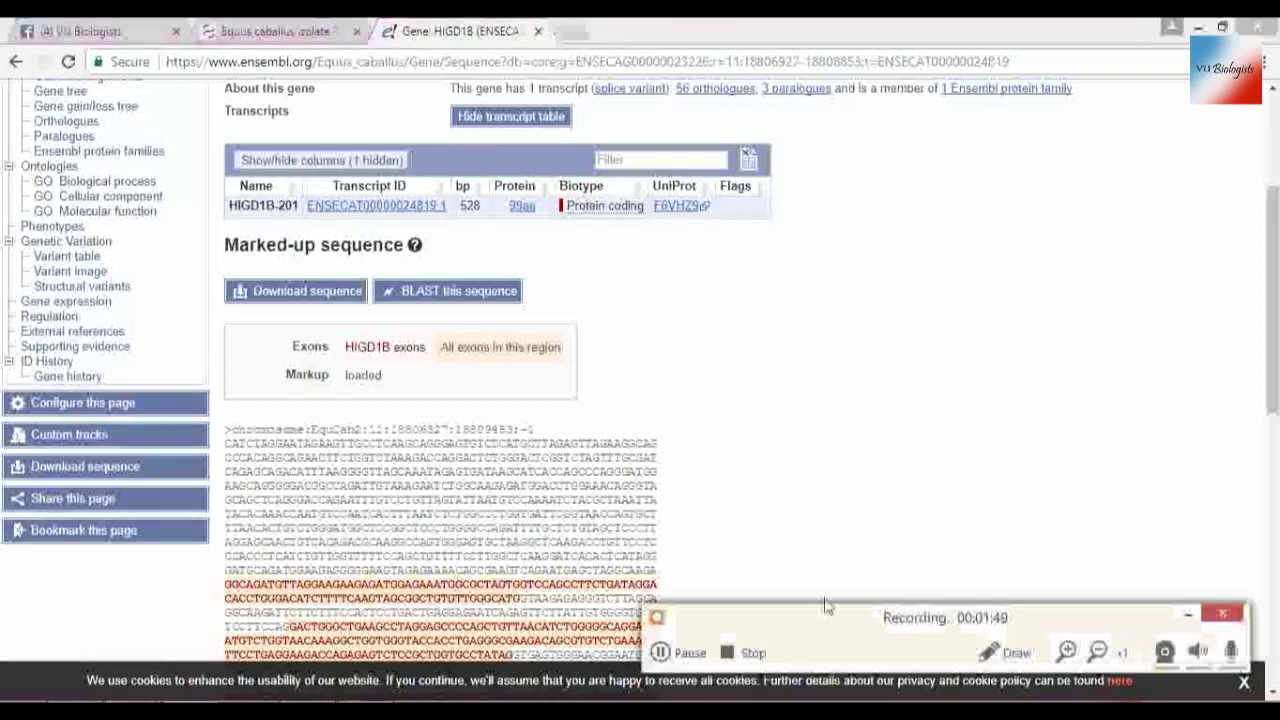
{"action": "left_click", "coordinate": [685, 652]}
Bring the Word assignment with the annotated HIGD1B sequence to the front
{"action": "left_click", "coordinate": [685, 652]}
{"action": "mouse_move", "coordinate": [130, 700]}
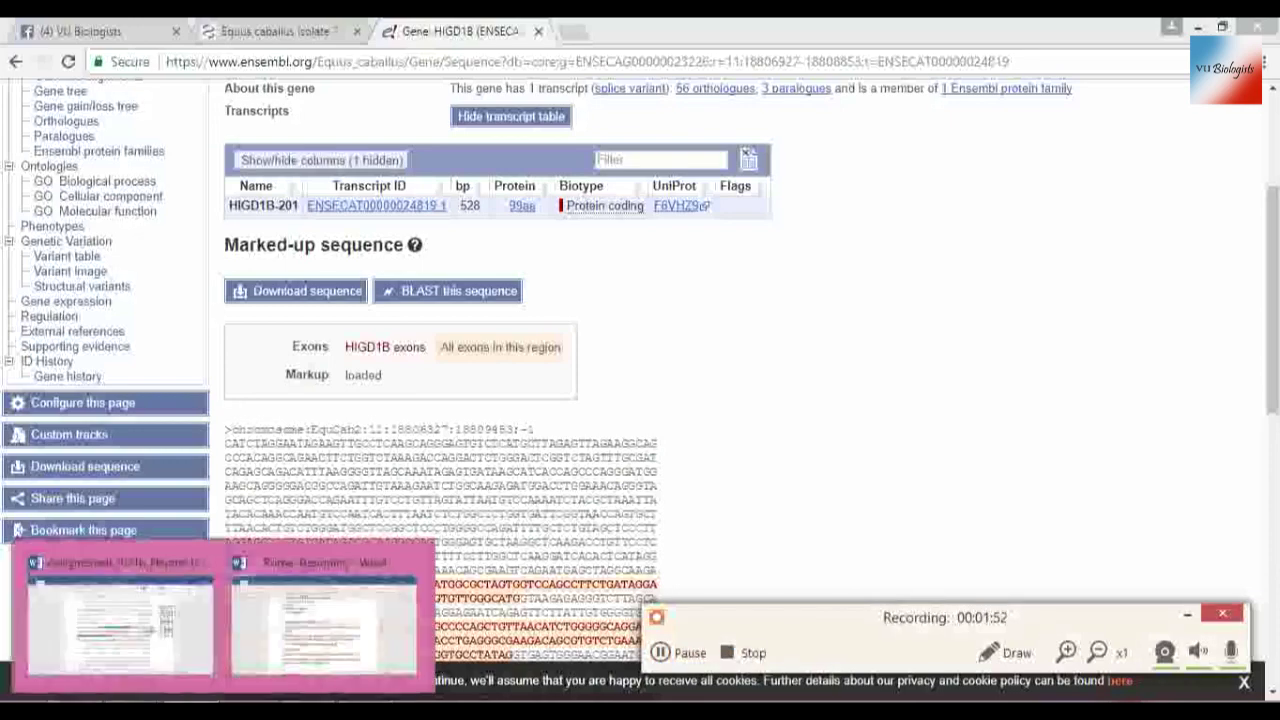
{"action": "mouse_move", "coordinate": [258, 642]}
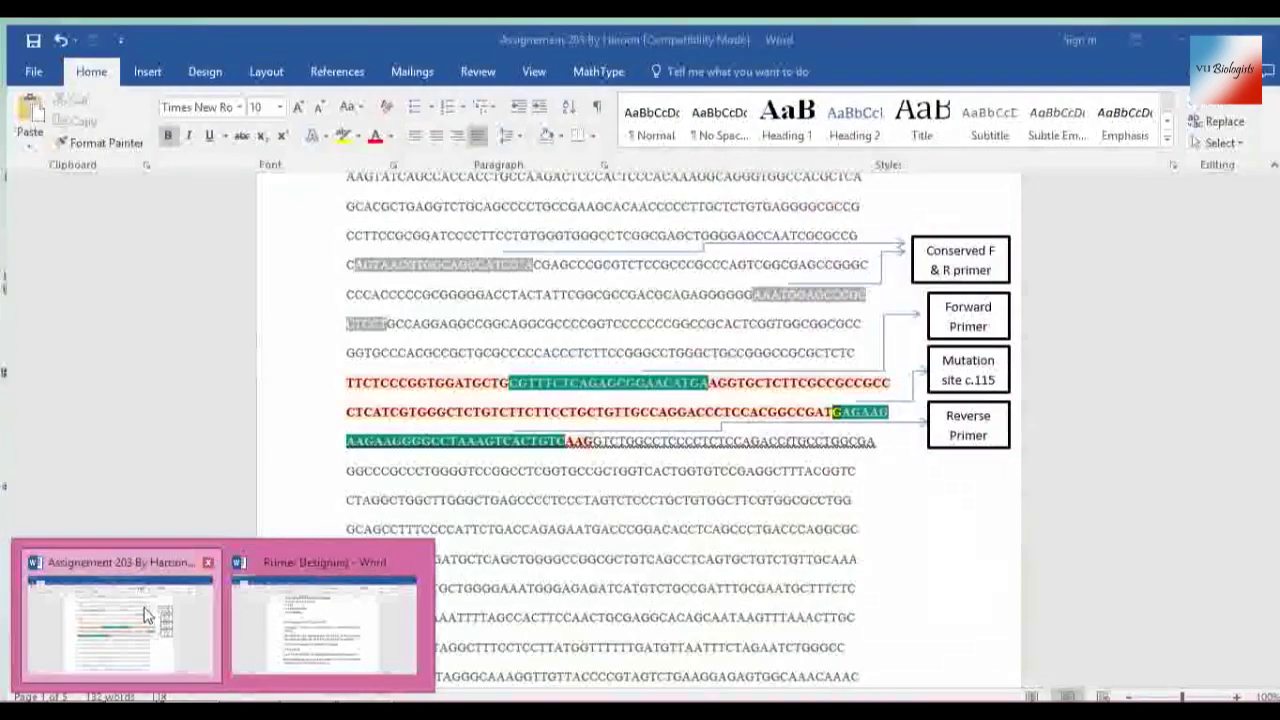
{"action": "left_click", "coordinate": [120, 622]}
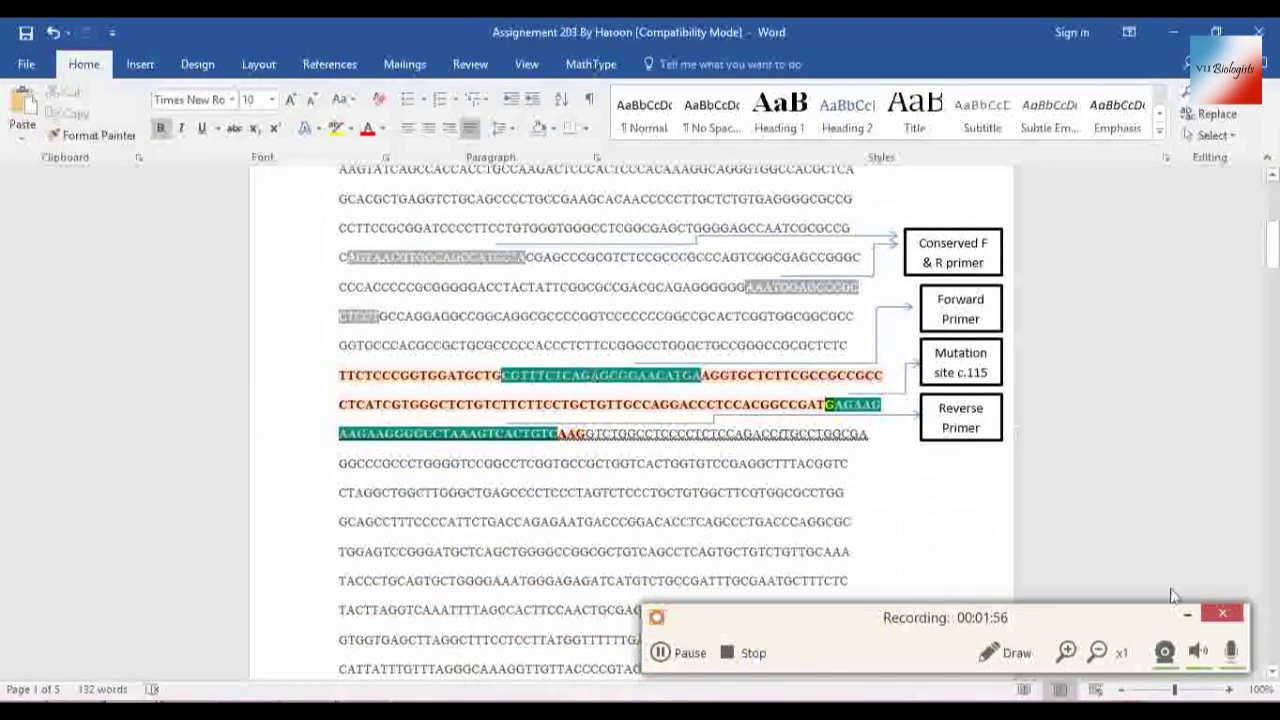
Place the cursor in the sequence text and scroll up through the document
{"action": "left_click", "coordinate": [1187, 614]}
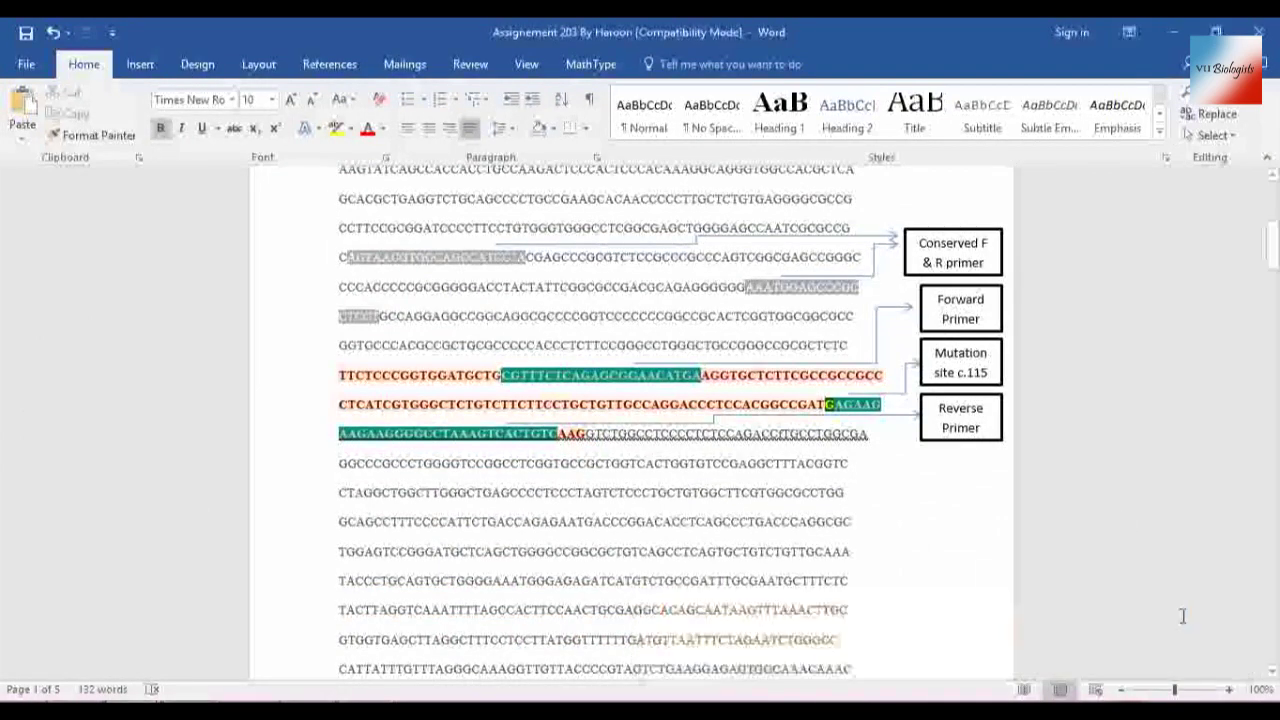
{"action": "scroll", "coordinate": [757, 458], "scroll_direction": "up", "scroll_amount": 3}
{"action": "left_click", "coordinate": [756, 460]}
{"action": "scroll", "coordinate": [757, 458], "scroll_direction": "down", "scroll_amount": 6}
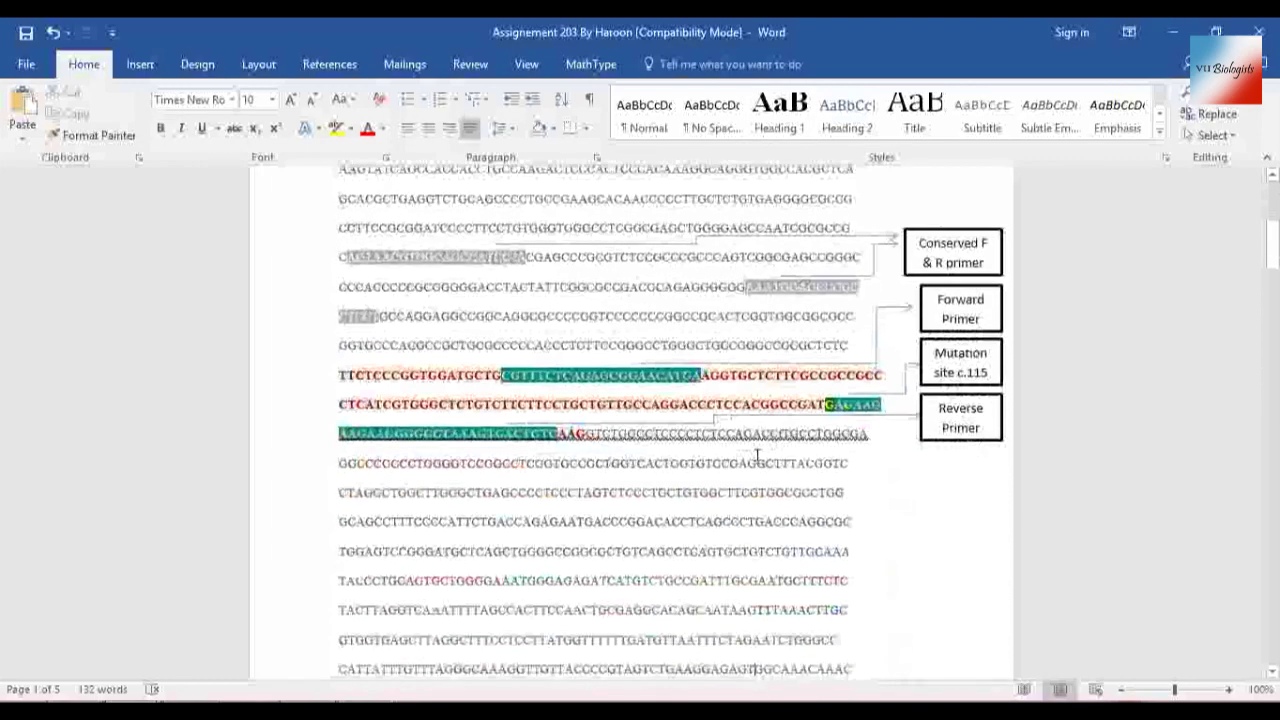
{"action": "scroll", "coordinate": [757, 458], "scroll_direction": "up", "scroll_amount": 3}
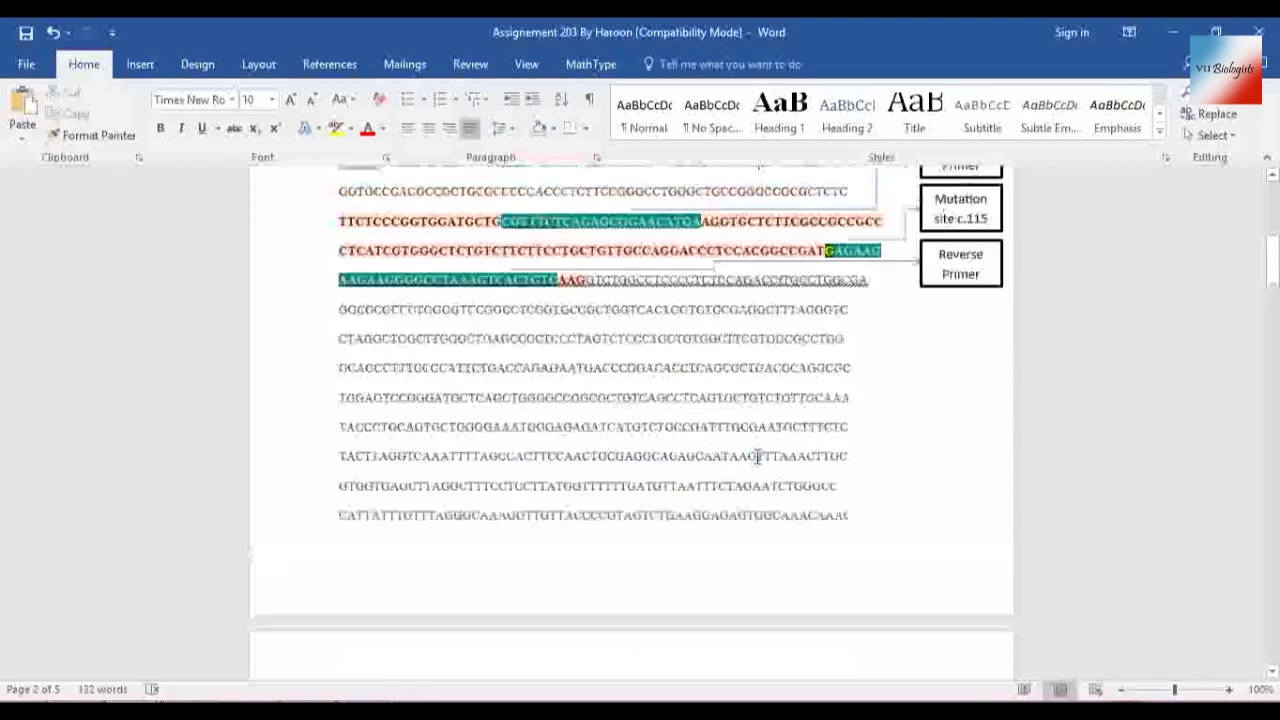
{"action": "scroll", "coordinate": [757, 458], "scroll_direction": "up", "scroll_amount": 1}
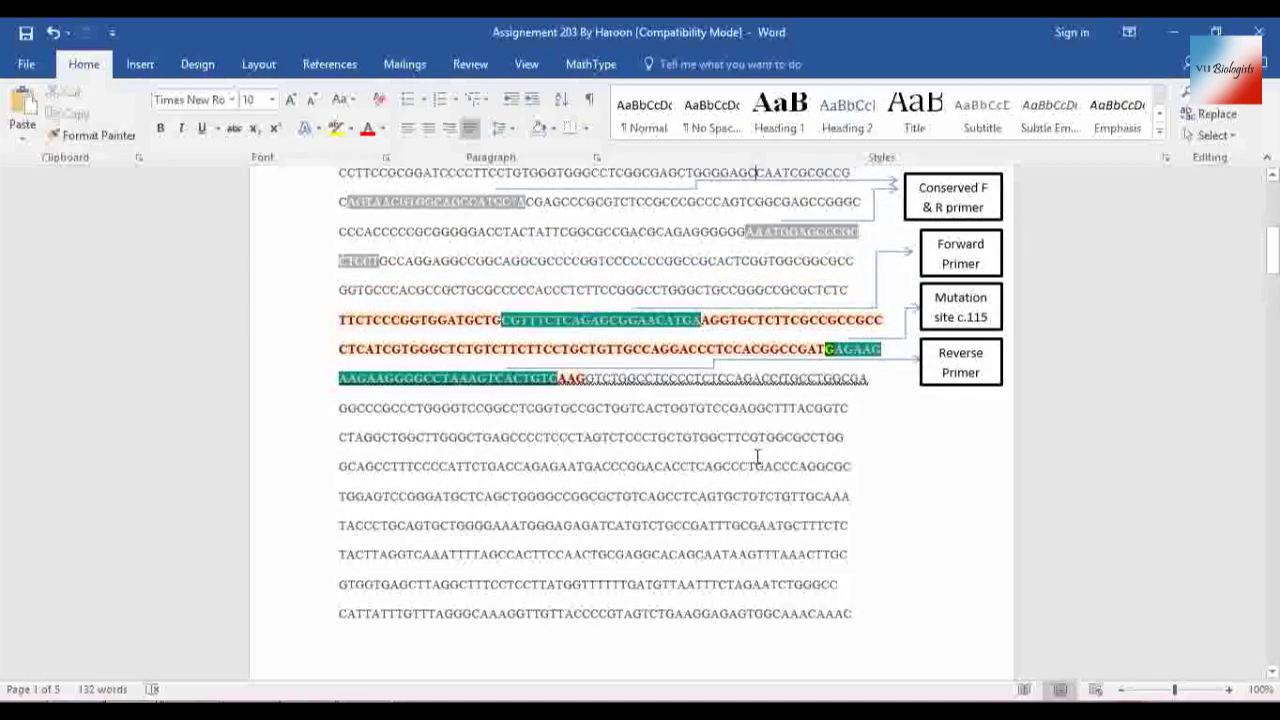
{"action": "scroll", "coordinate": [757, 458], "scroll_direction": "up", "scroll_amount": 1}
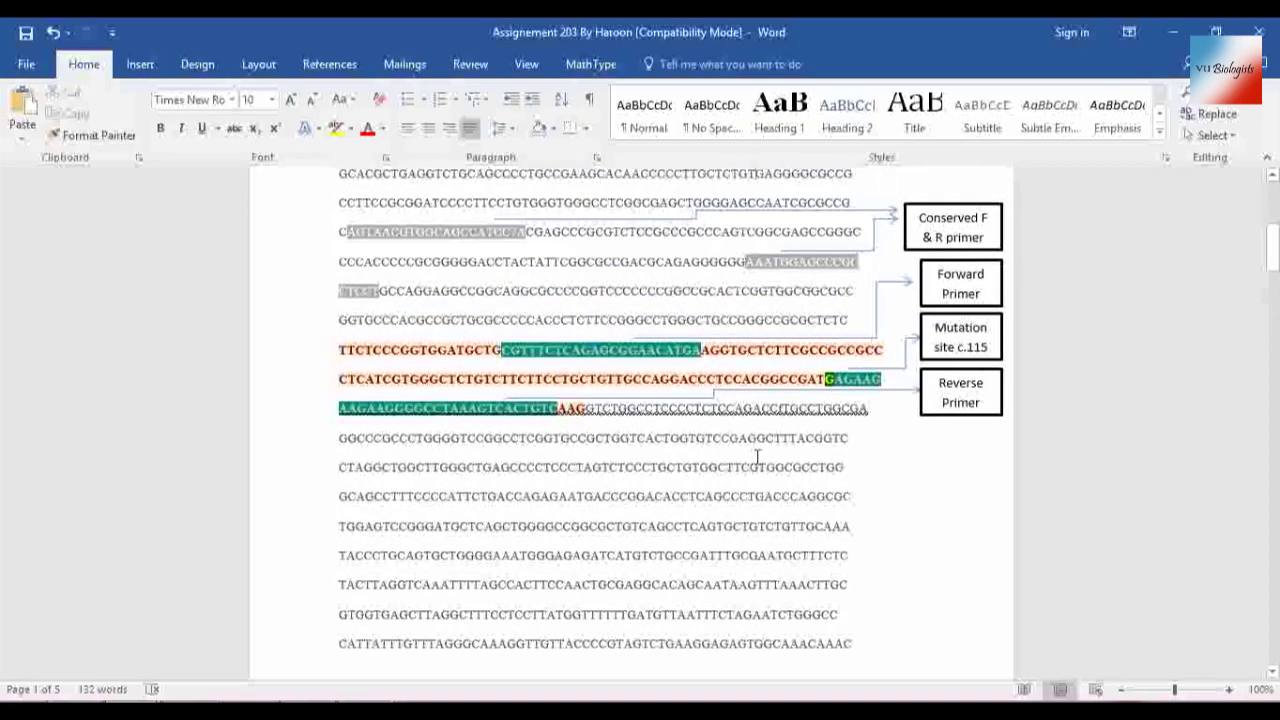
{"action": "scroll", "coordinate": [757, 458], "scroll_direction": "up", "scroll_amount": 2}
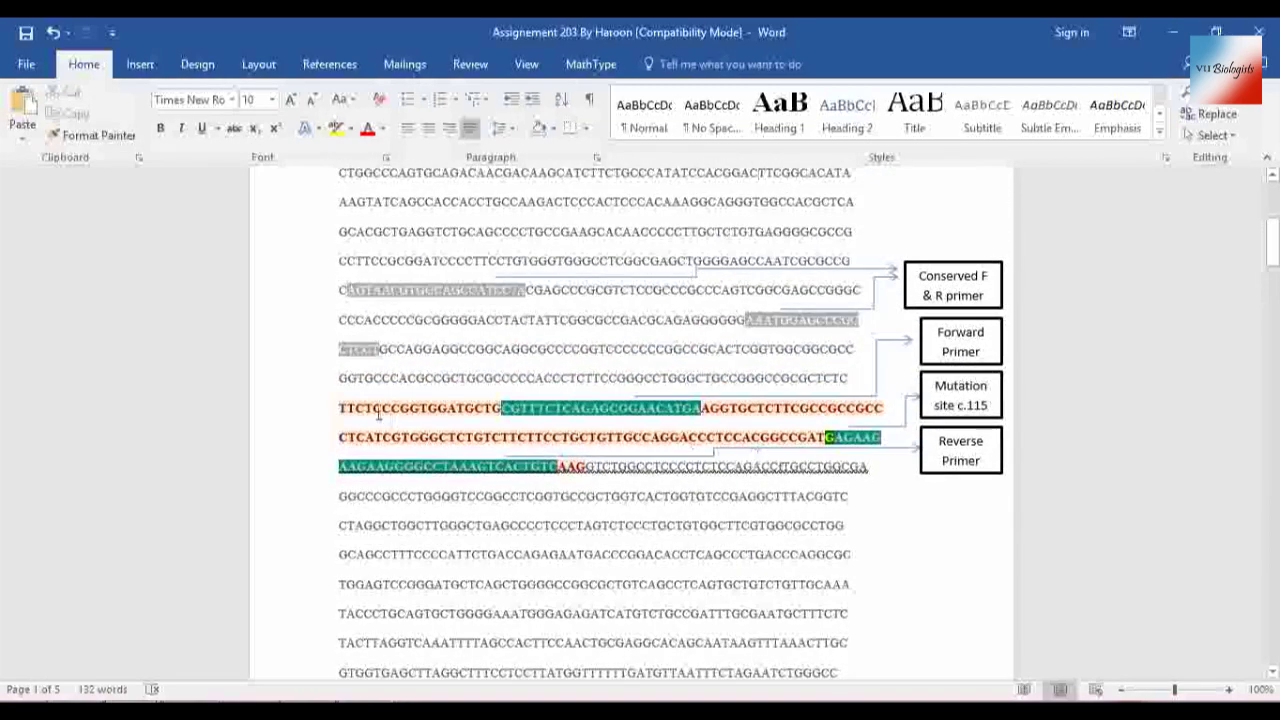
Highlight the GGTGGATGCTG stretch, then the teal forward primer sequence, in turn
{"action": "left_click_drag", "start_coordinate": [398, 407], "coordinate": [502, 408]}
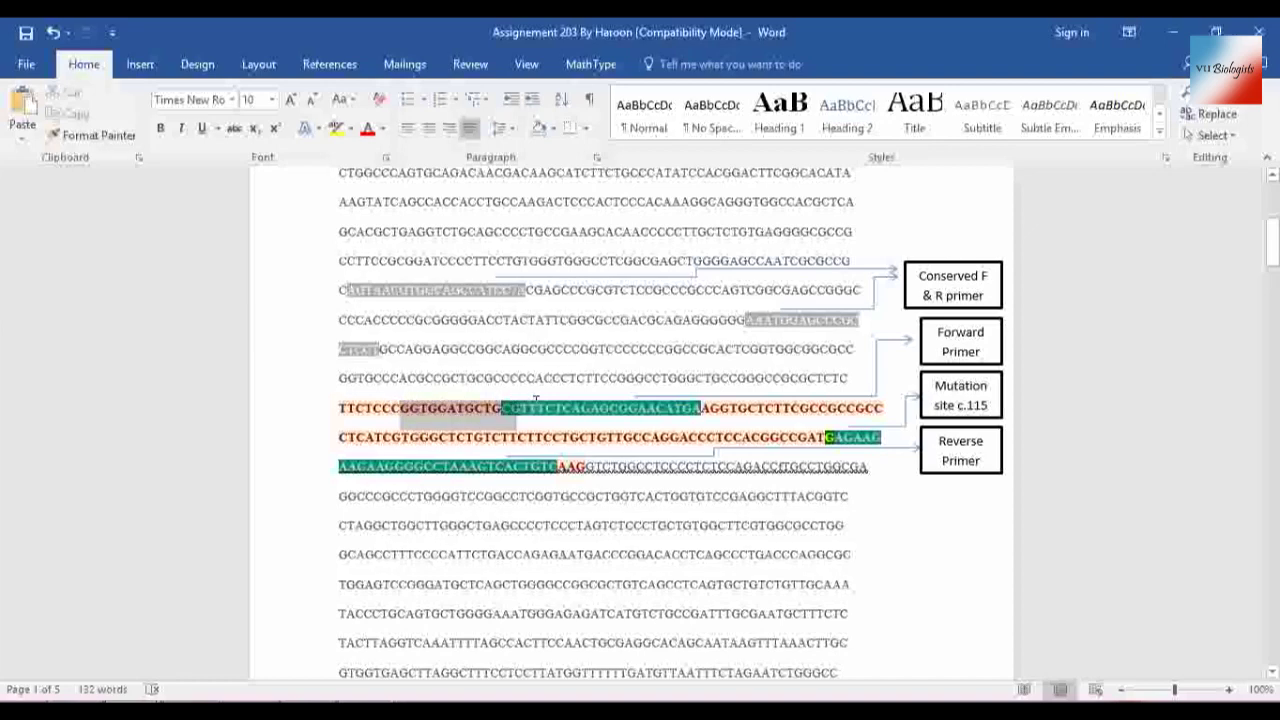
{"action": "left_click", "coordinate": [393, 406]}
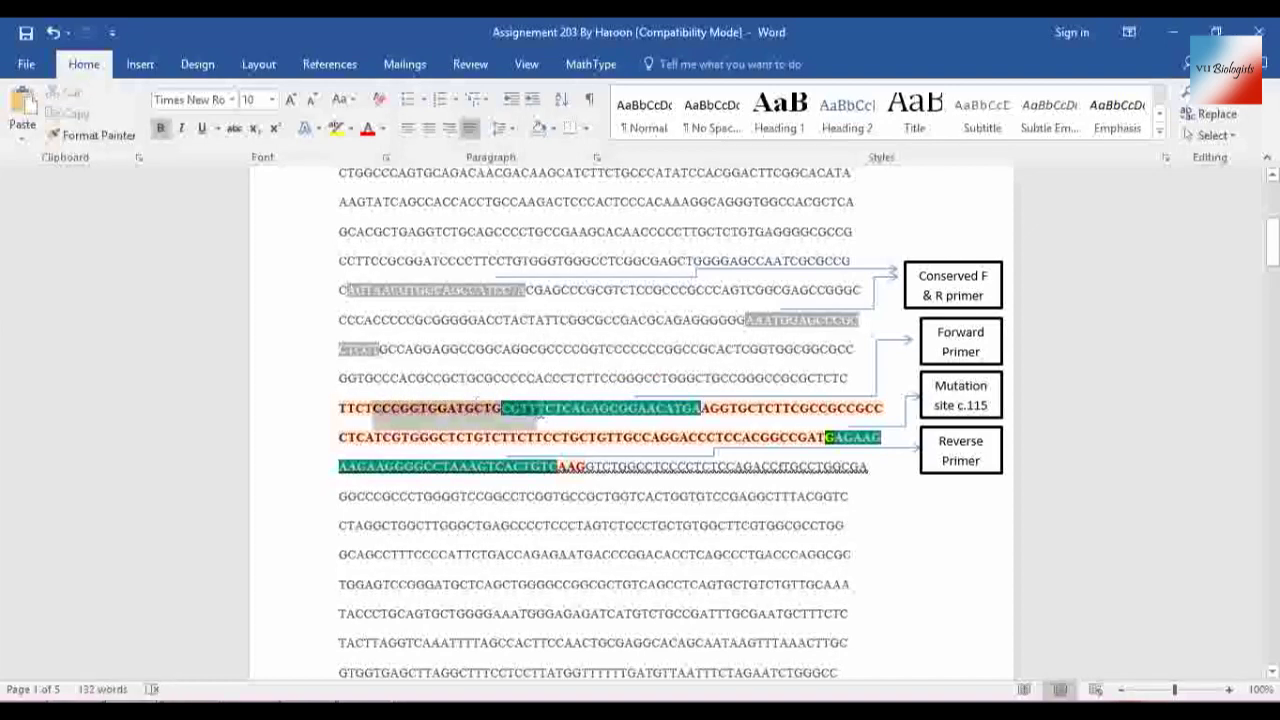
{"action": "left_click_drag", "start_coordinate": [502, 414], "coordinate": [704, 408]}
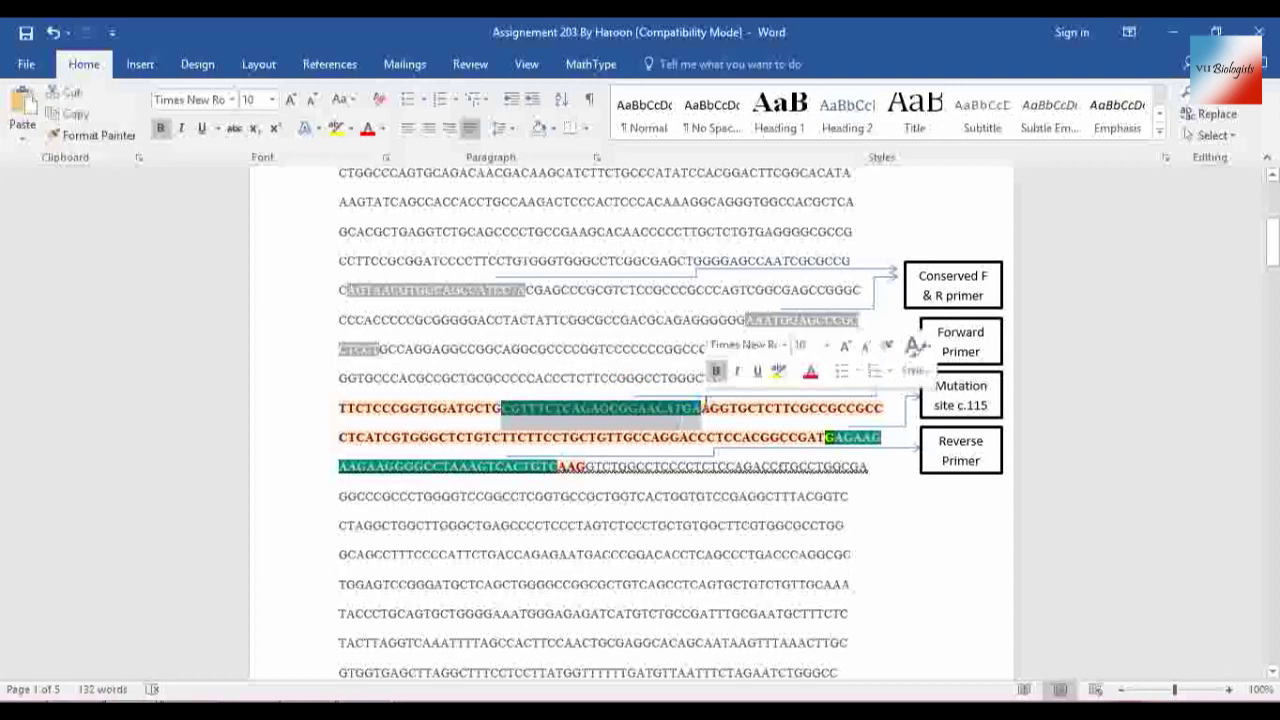
{"action": "left_click", "coordinate": [630, 417]}
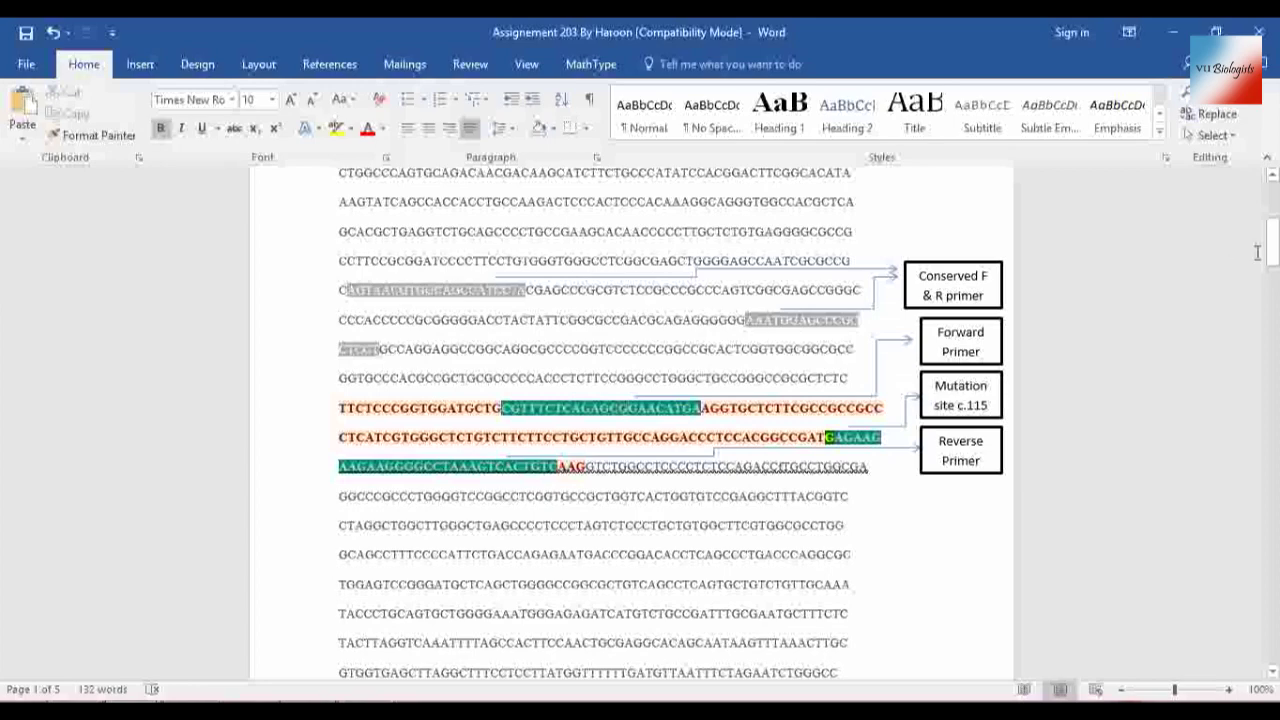
{"action": "left_click_drag", "start_coordinate": [1272, 255], "coordinate": [1275, 228]}
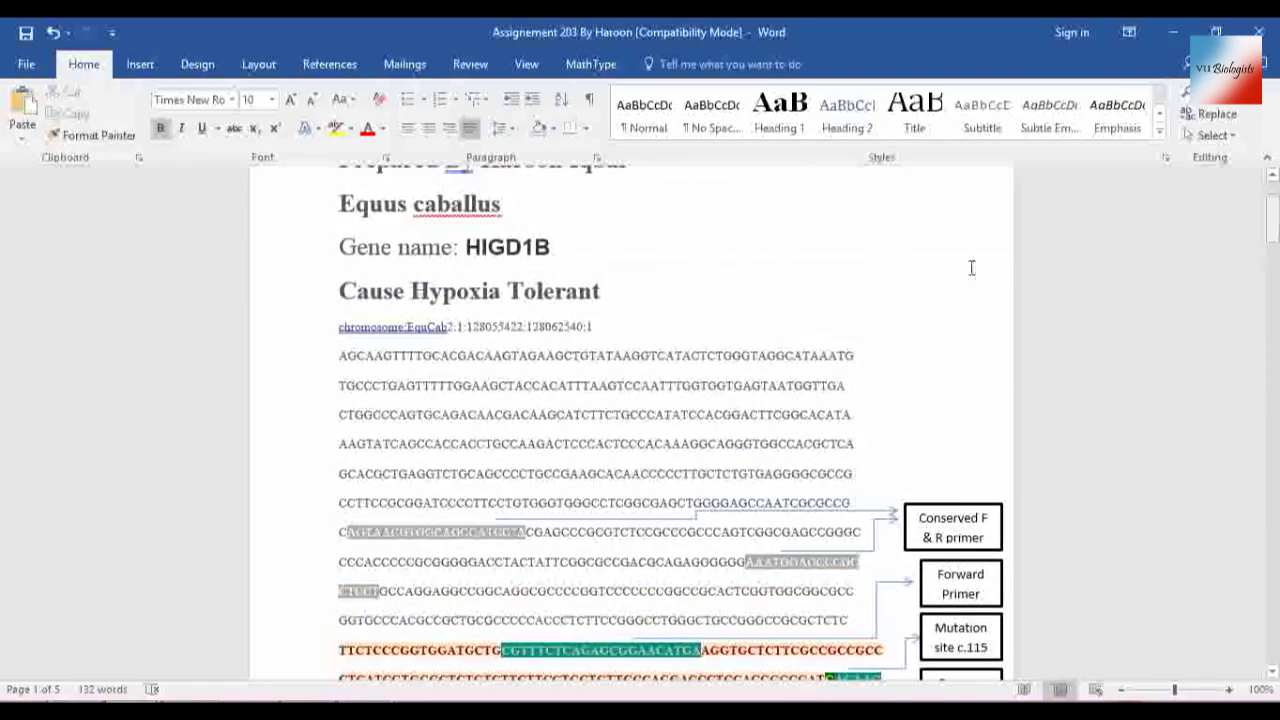